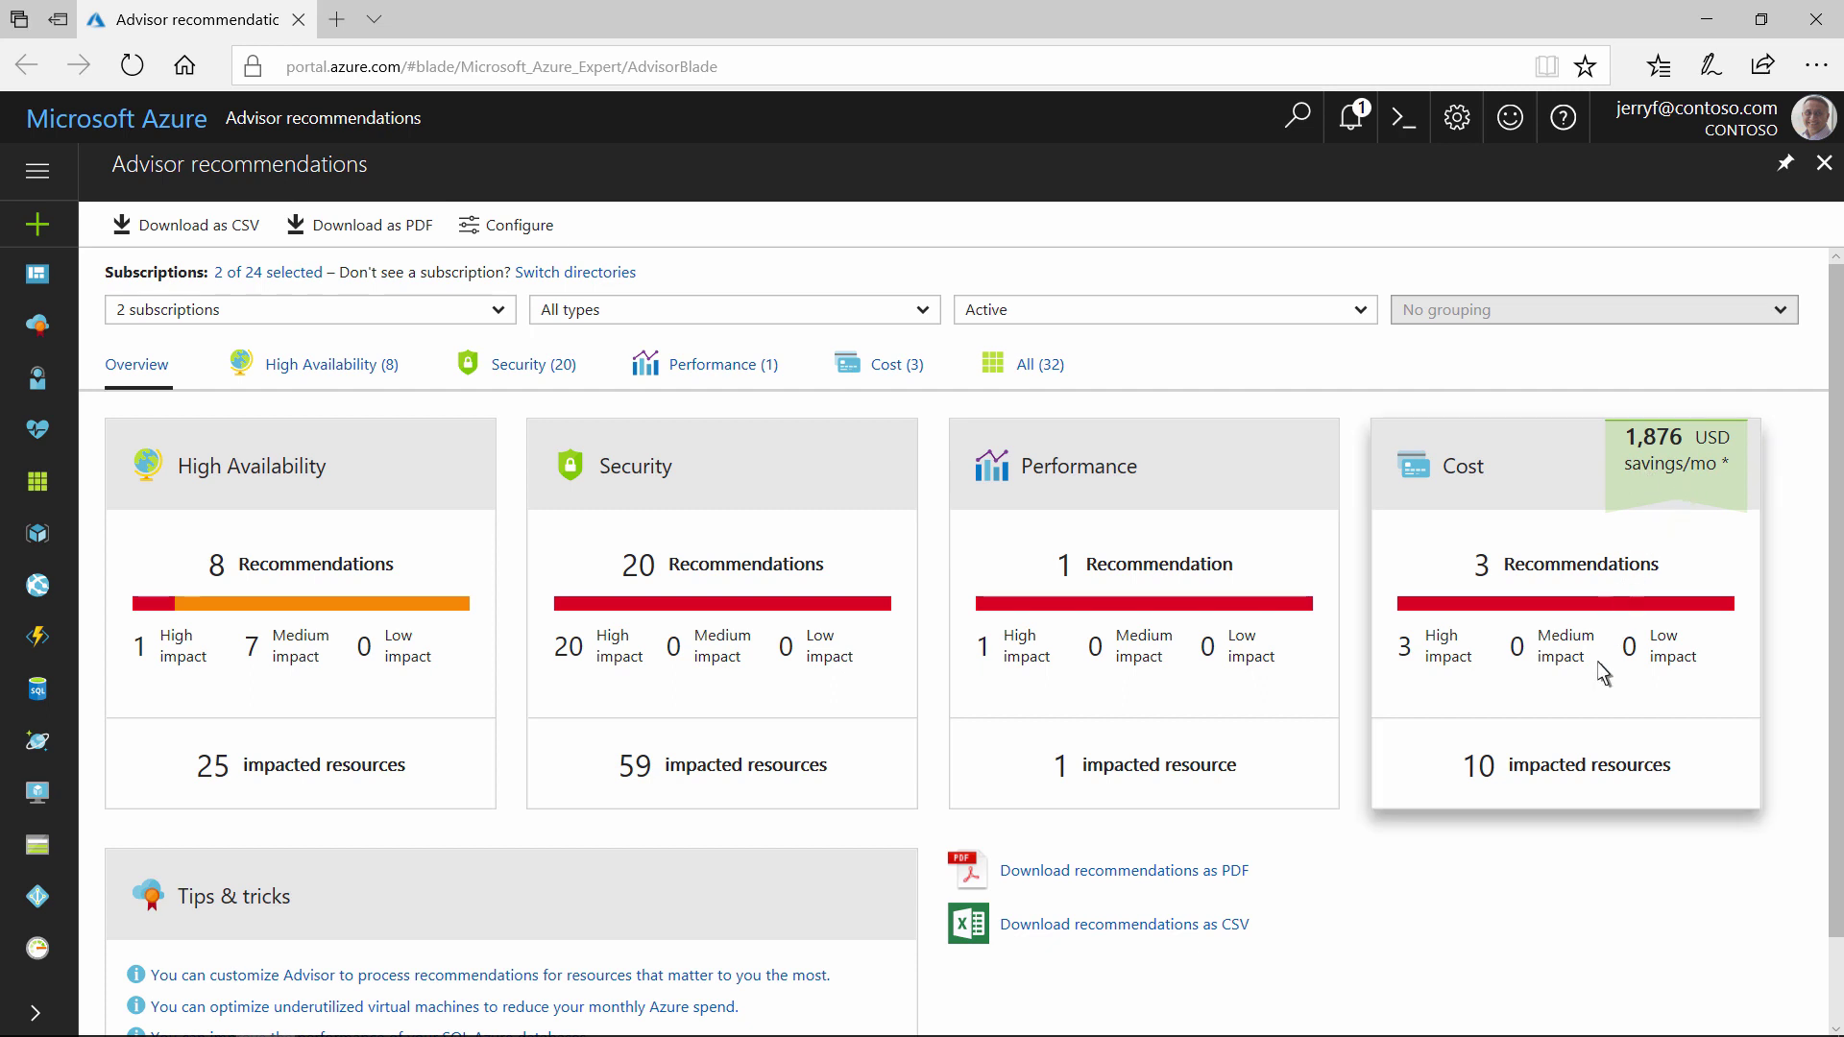
# - Open the Cost card to list the three high-impact cost recommendations saving about 1,876 USD monthly
pyautogui.click(1579, 777)
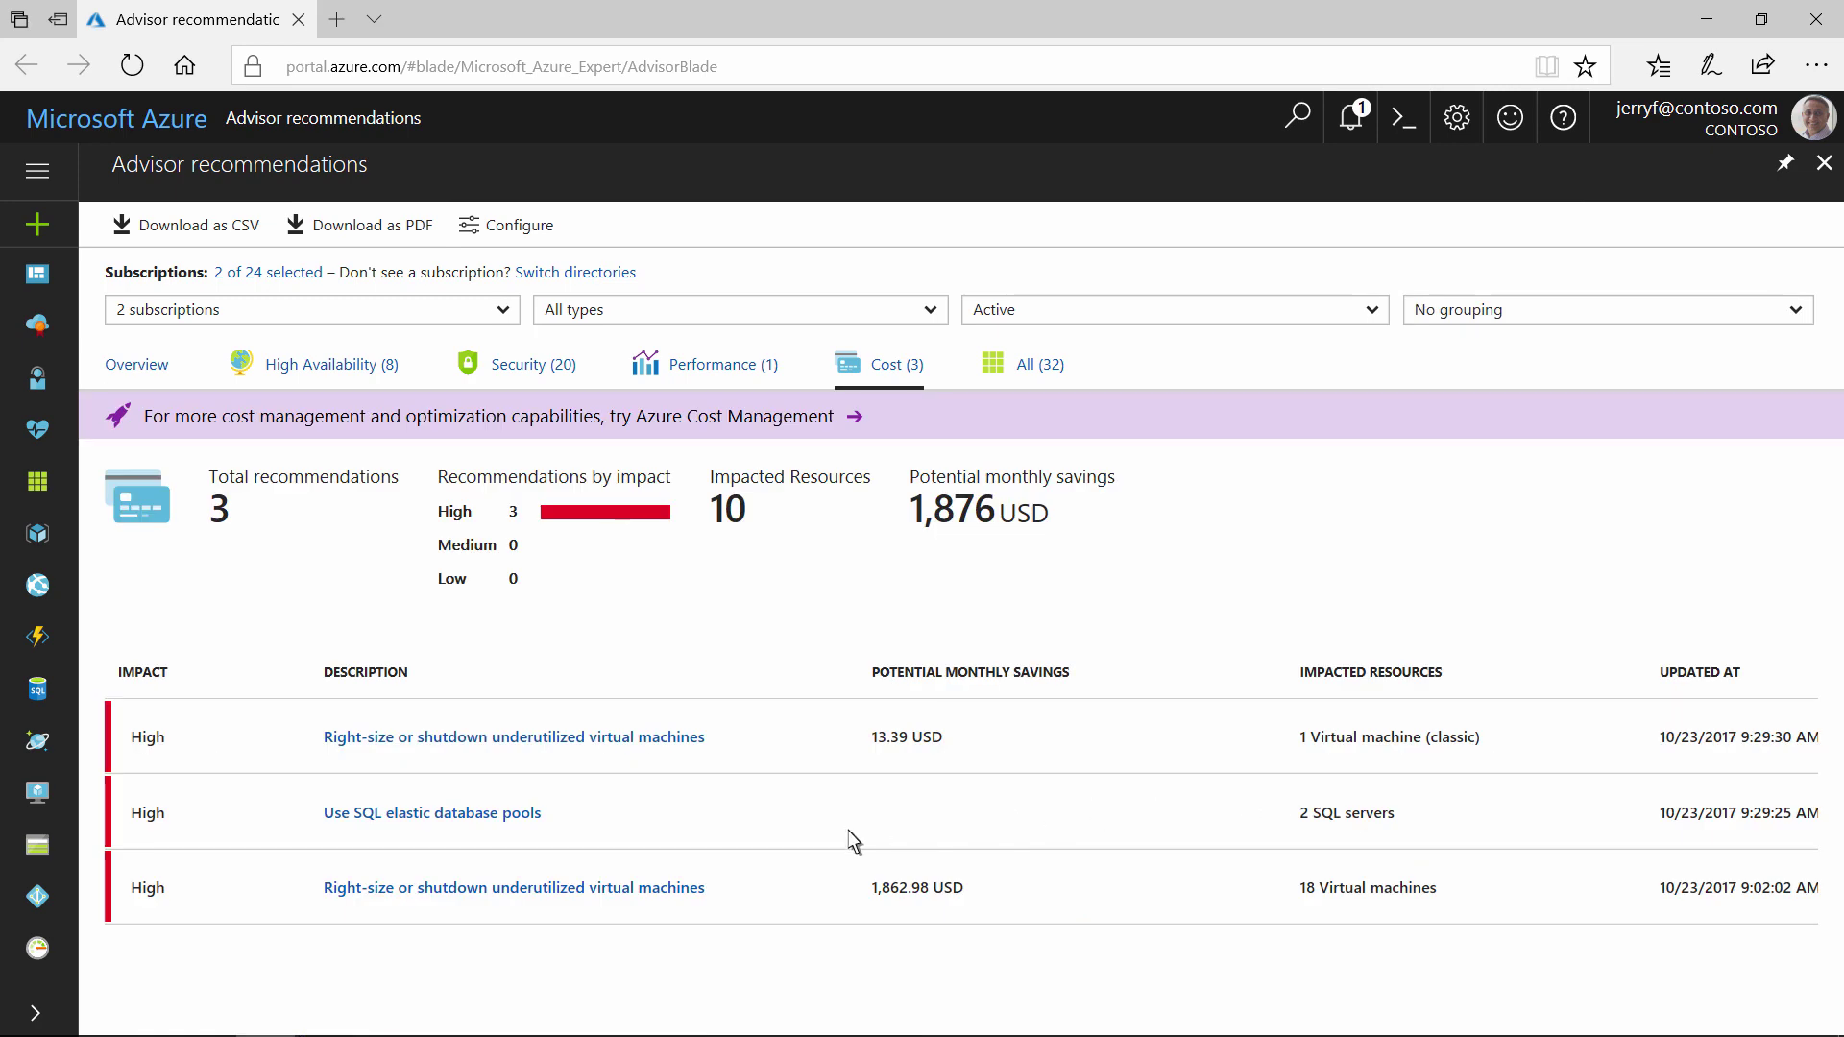
# - Chart ContosoAzADDS2's last 30 days of usage from the right-size recommendation, then return to Advisor
pyautogui.click(546, 894)
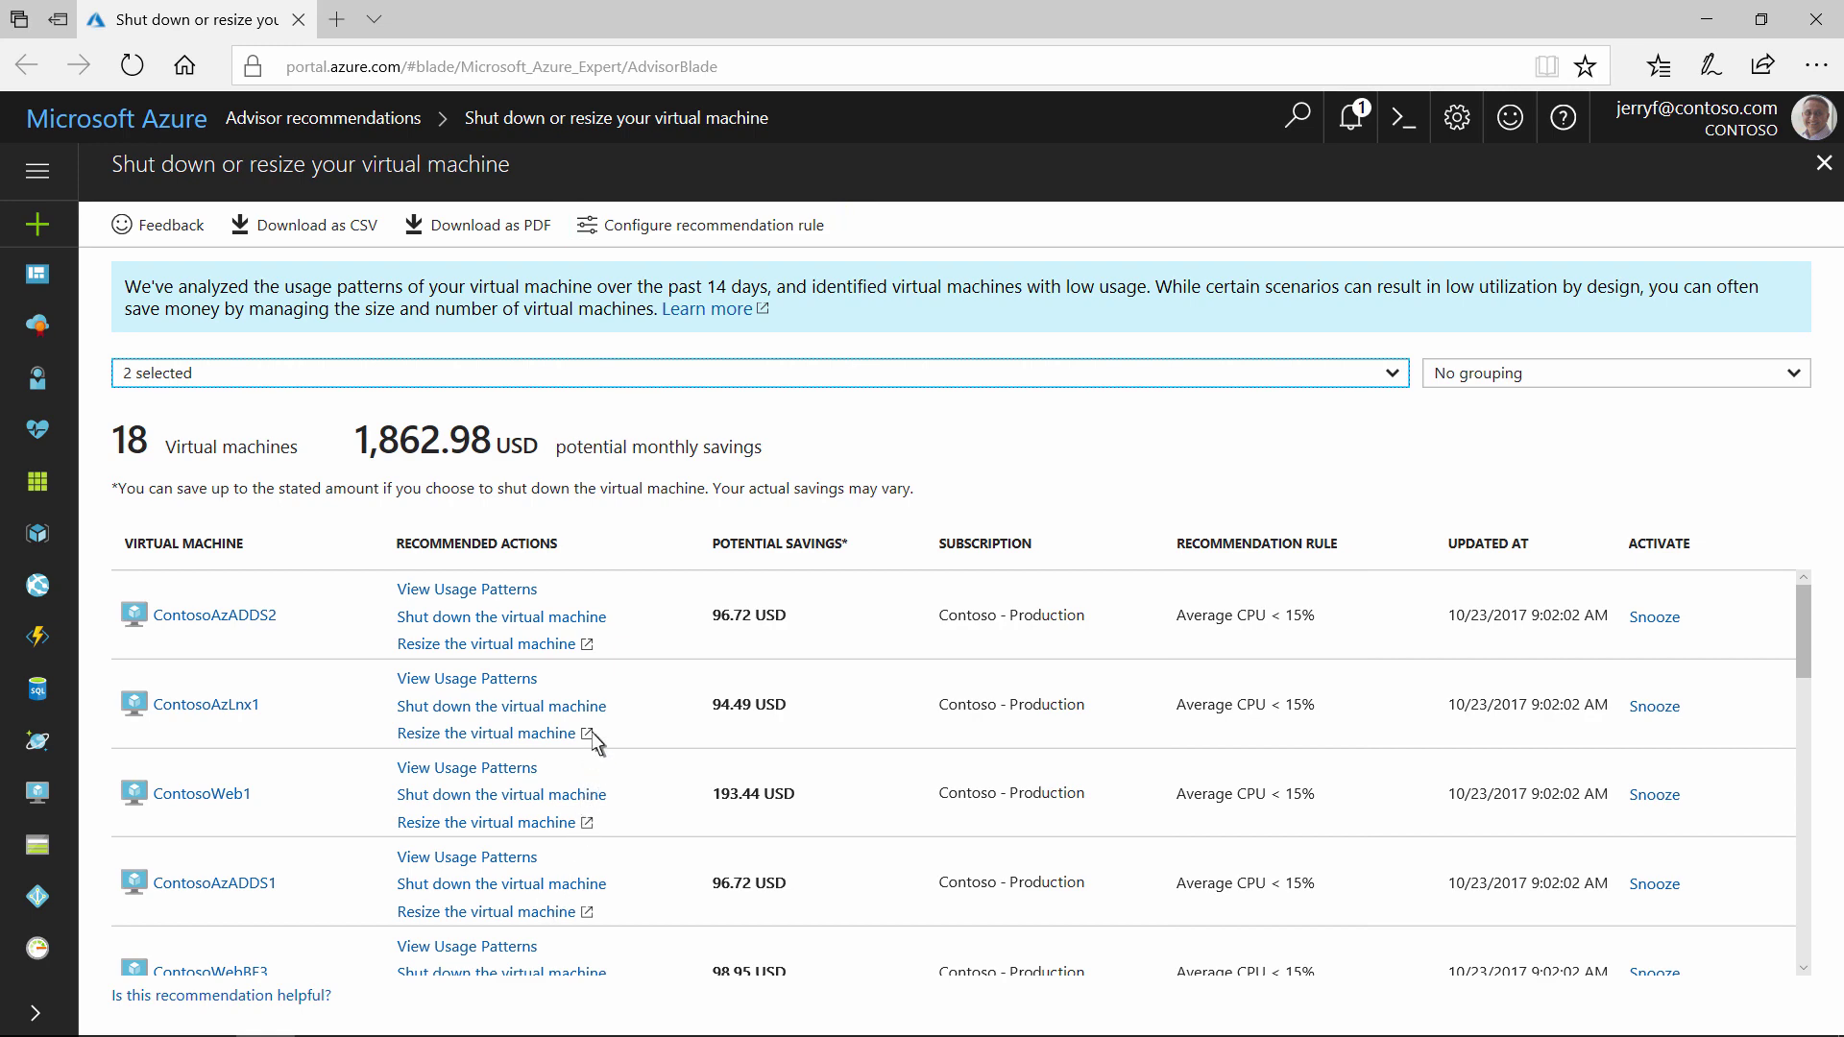
pyautogui.click(606, 620)
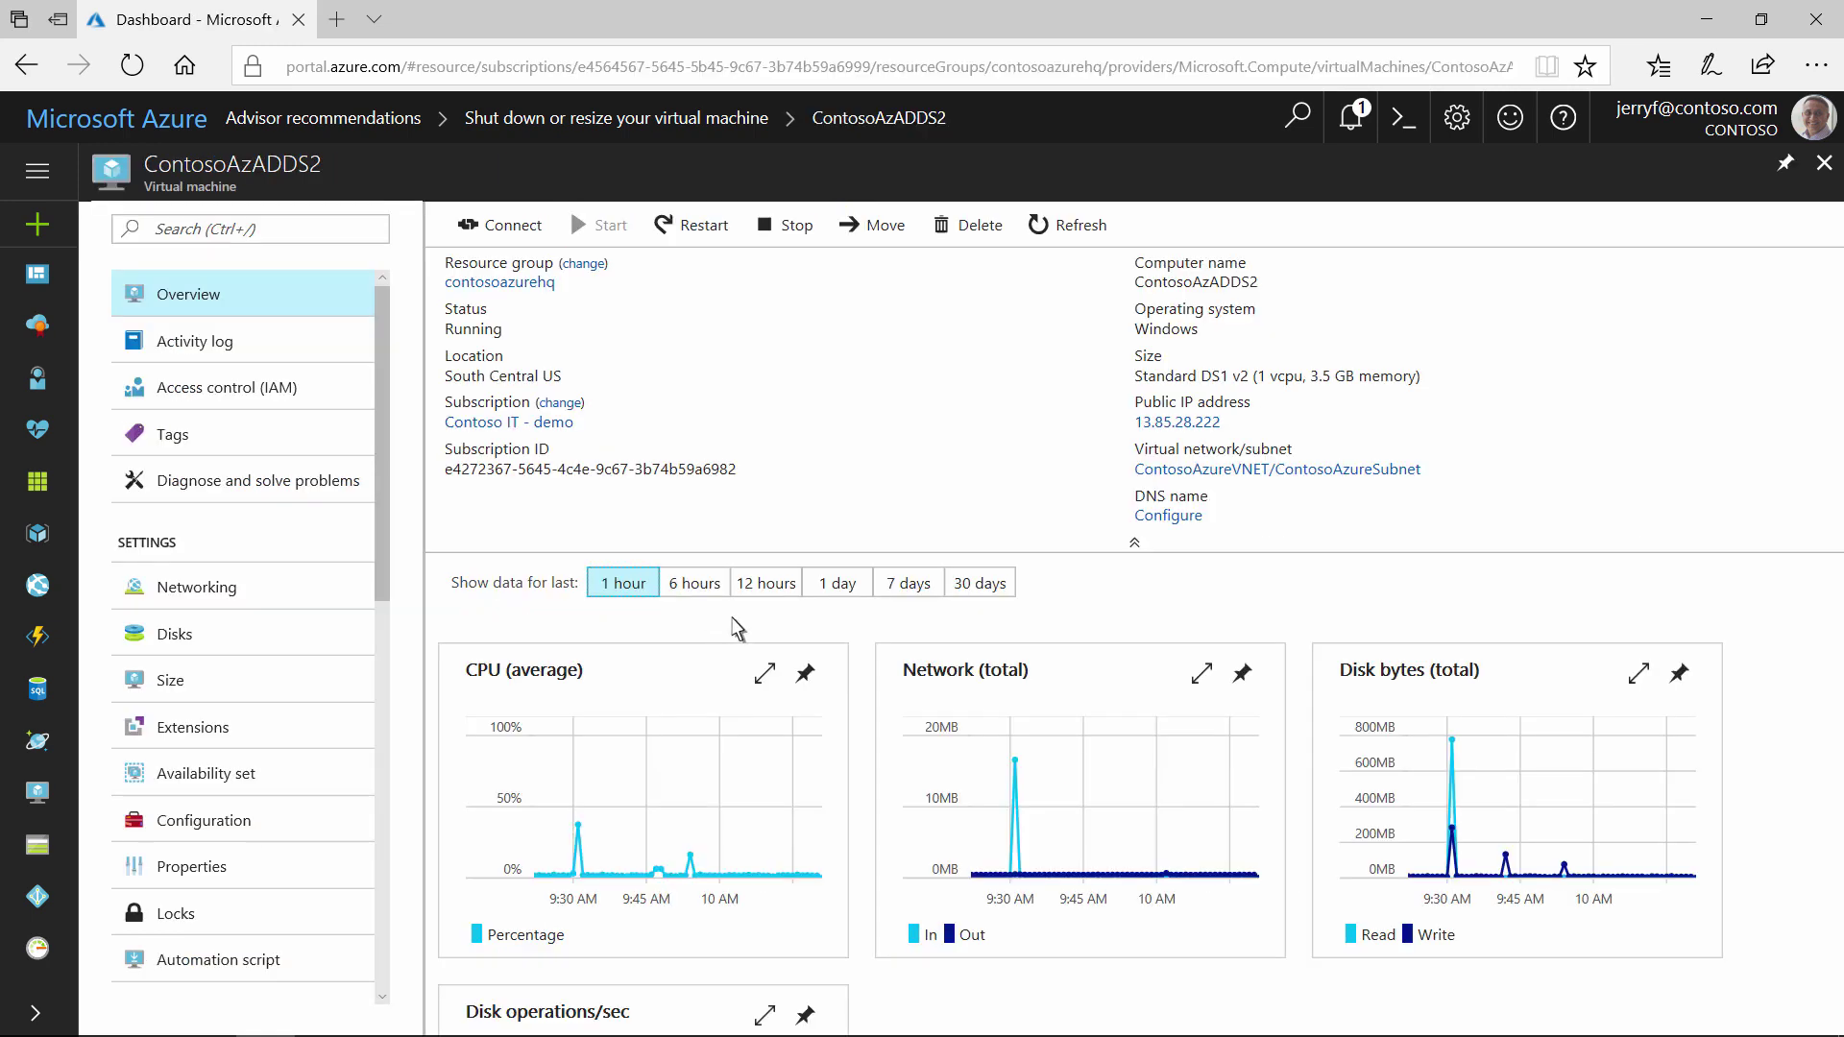
pyautogui.click(962, 589)
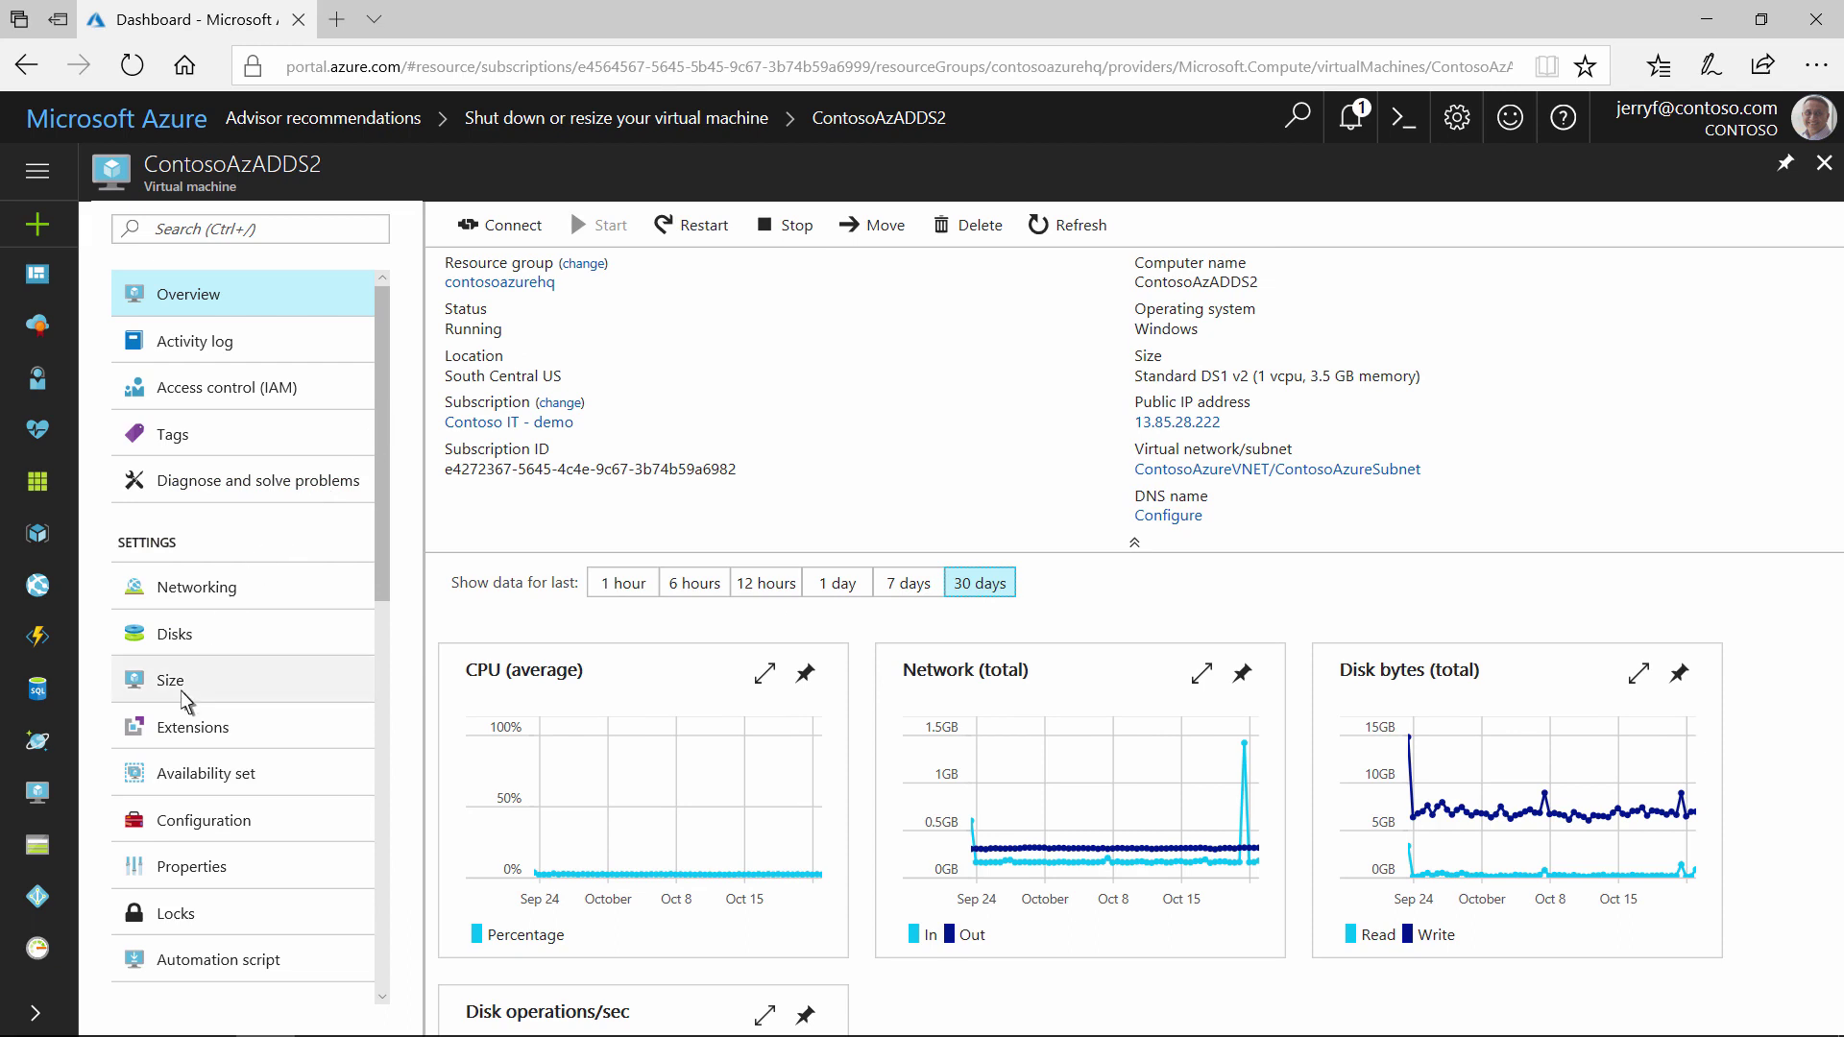
pyautogui.click(390, 118)
# - Review the existing availability set choice for classic VM AzEE-VM-1 without saving
pyautogui.click(372, 365)
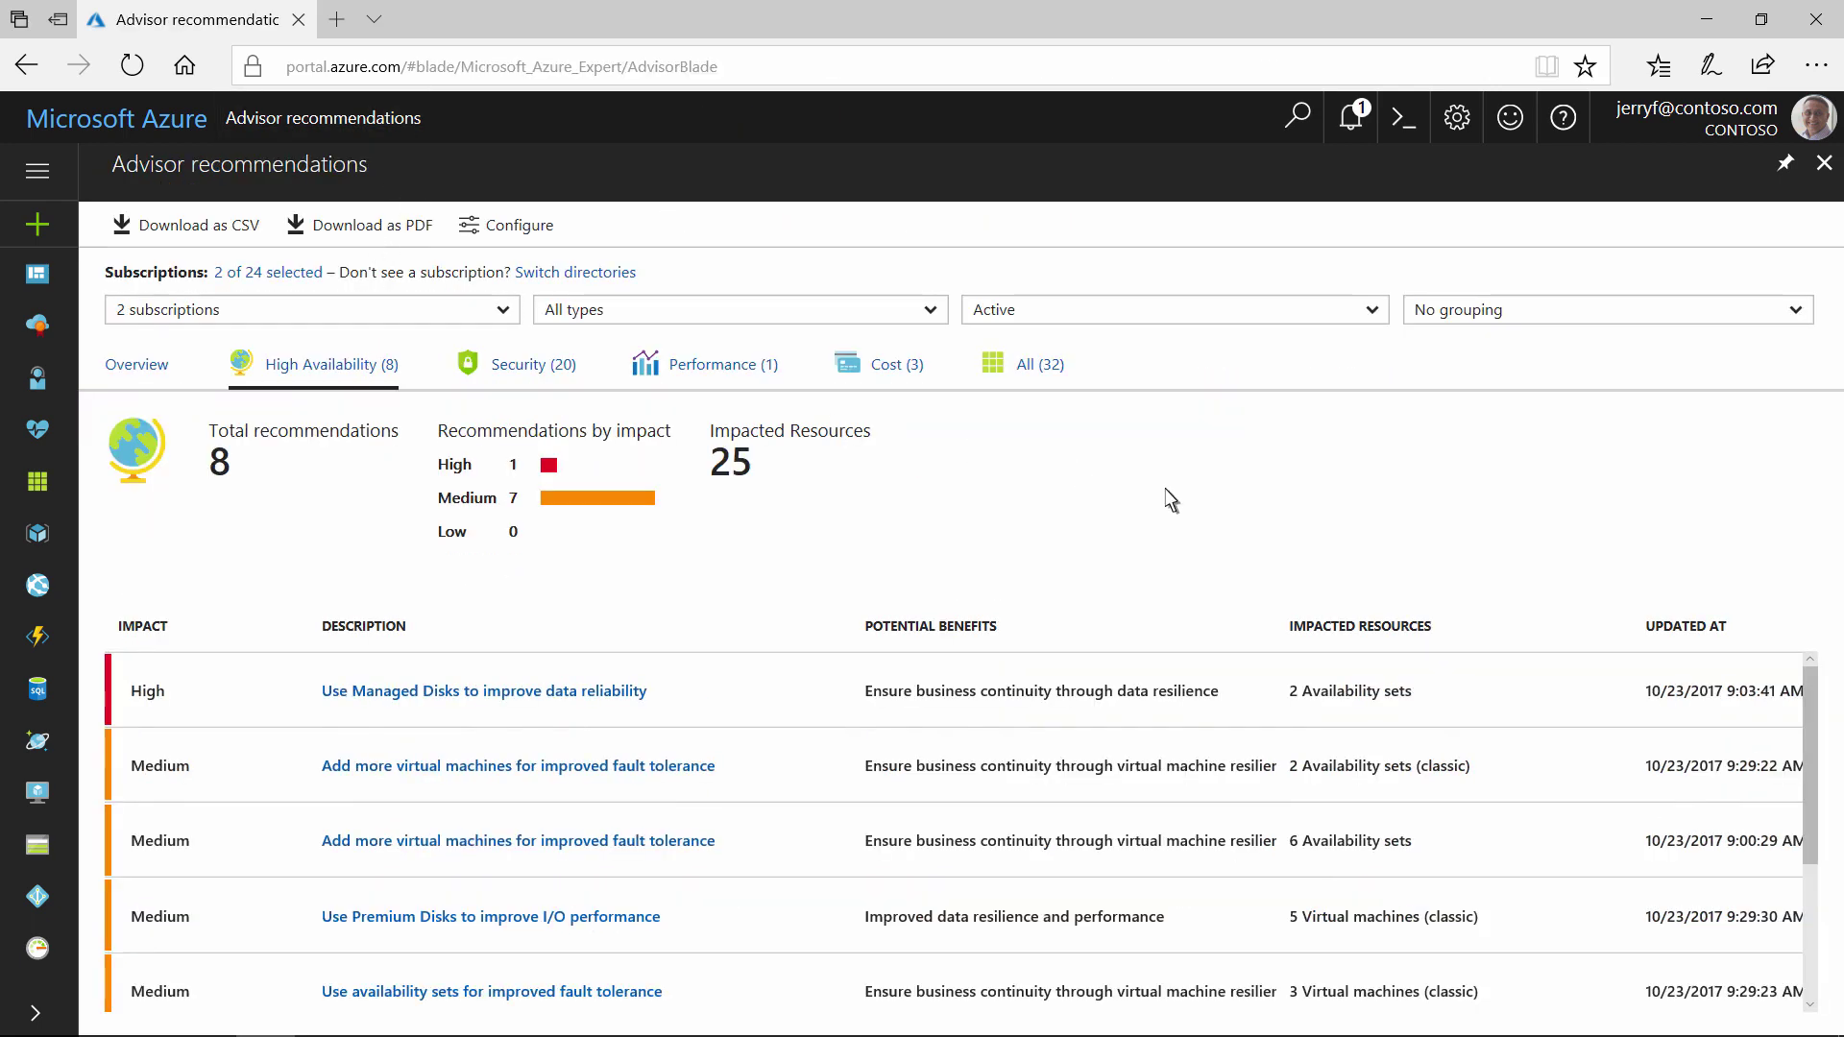
pyautogui.scroll(-3, 1805, 786)
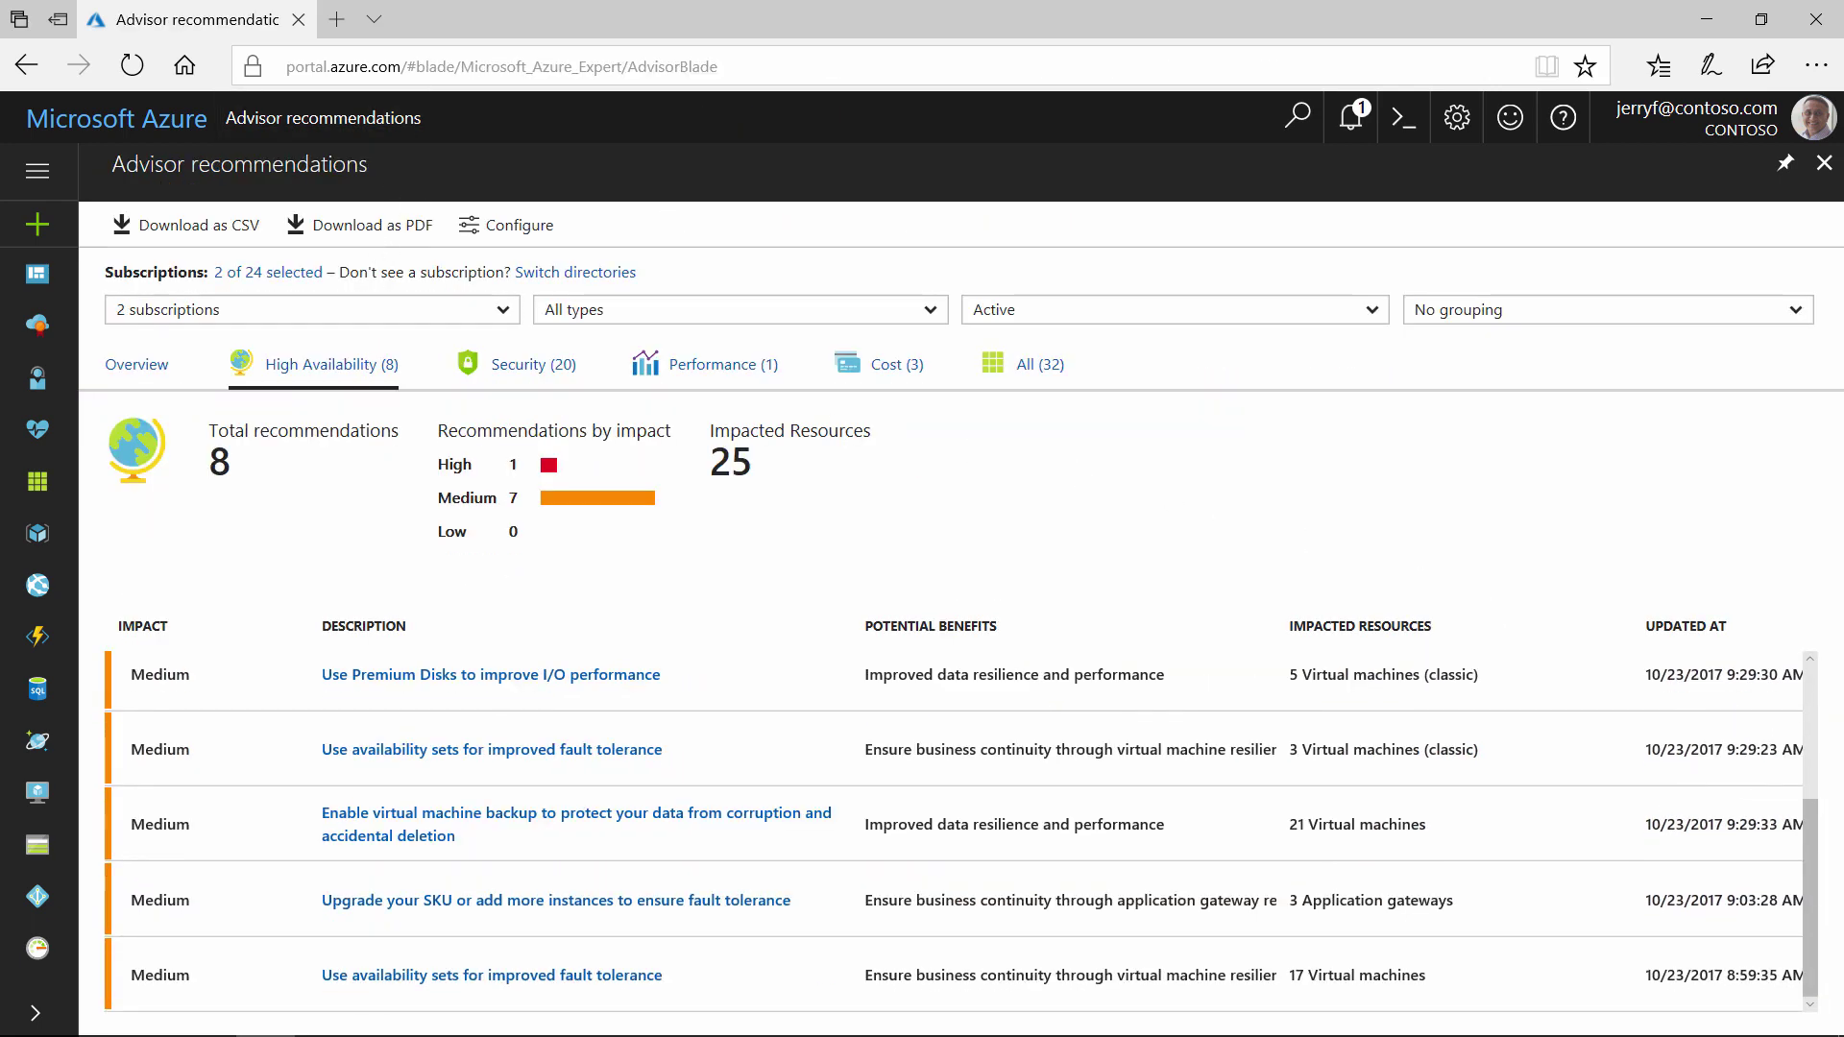
pyautogui.click(531, 750)
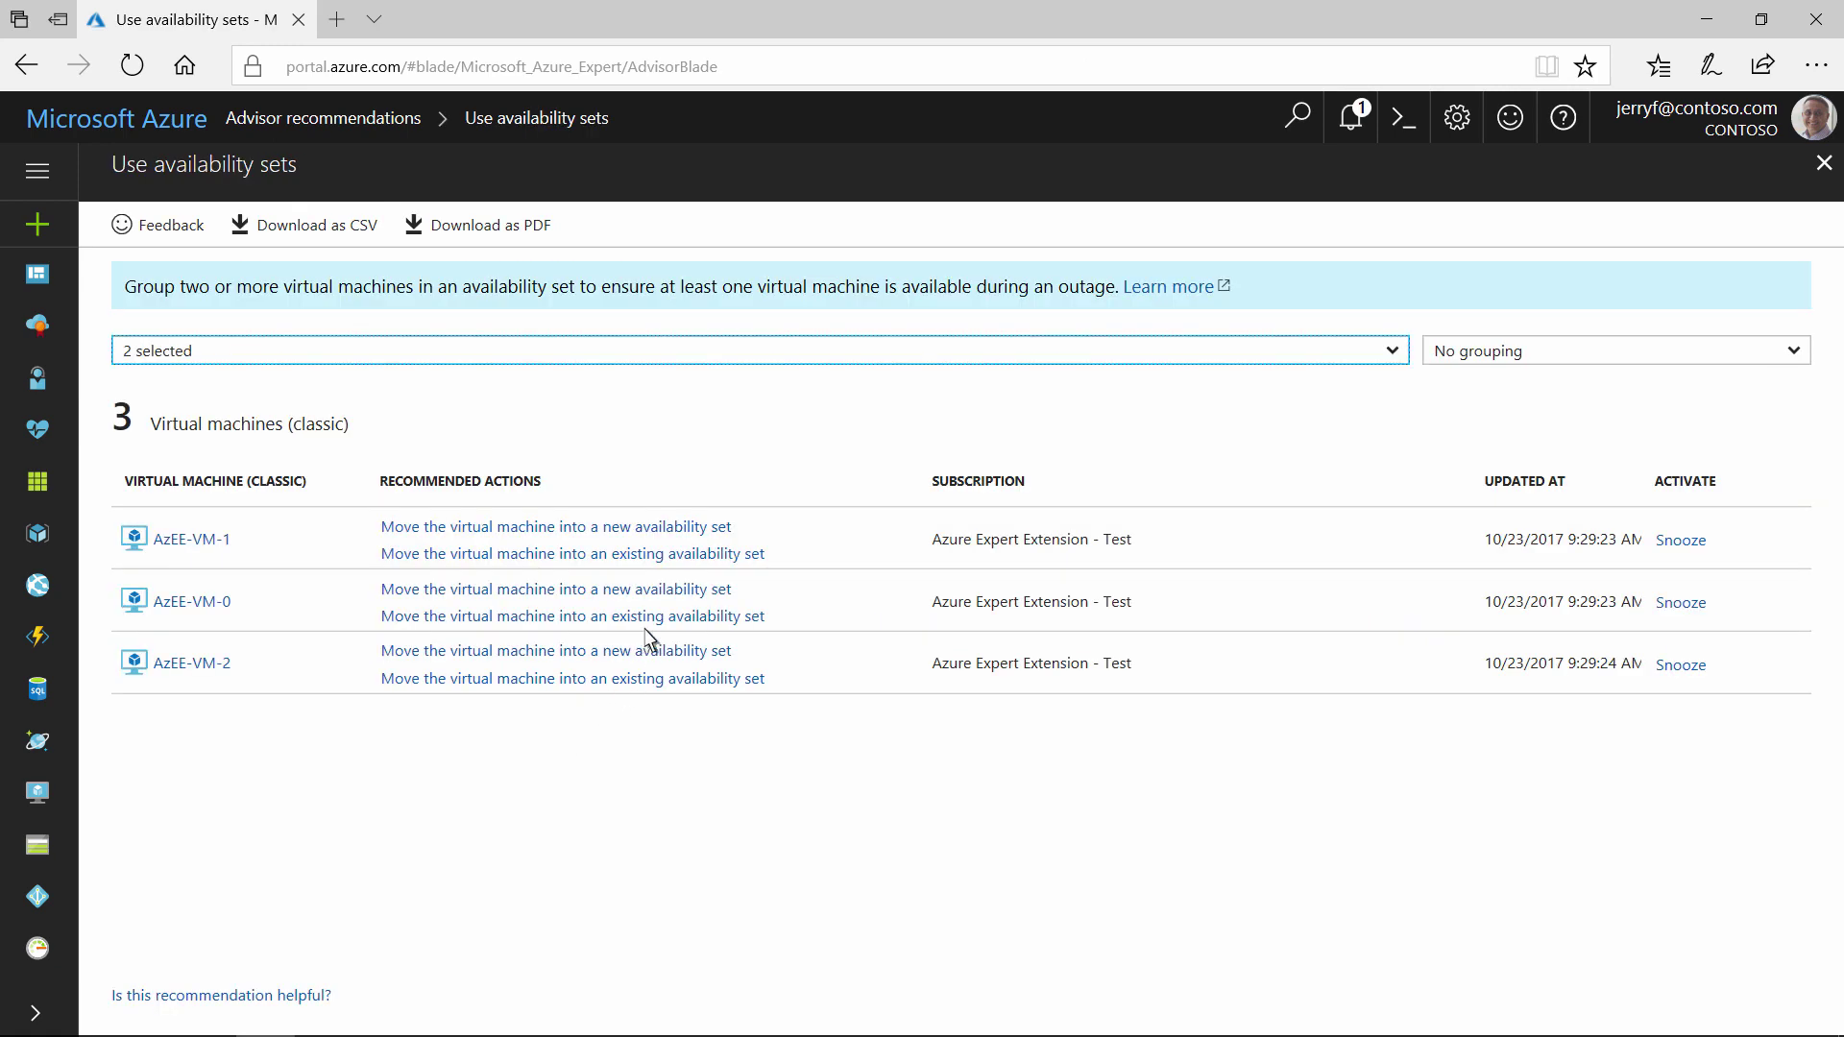
pyautogui.click(668, 556)
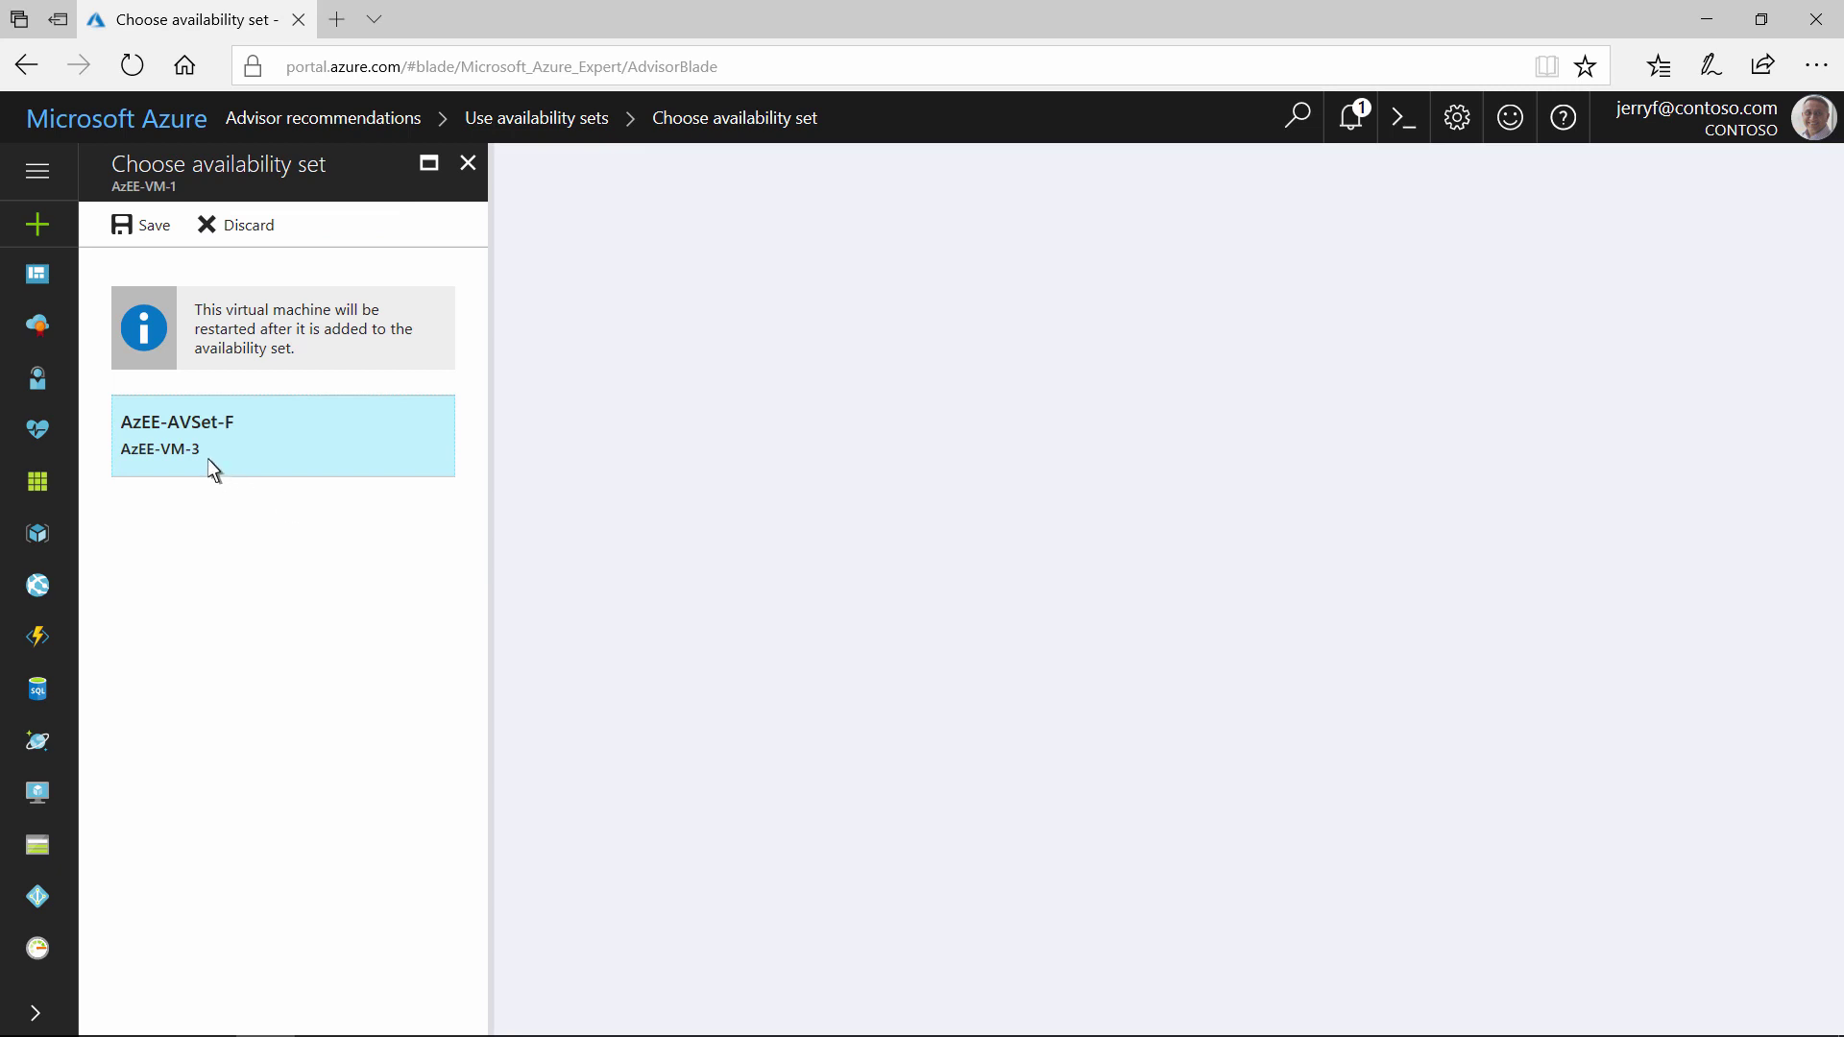
pyautogui.click(468, 163)
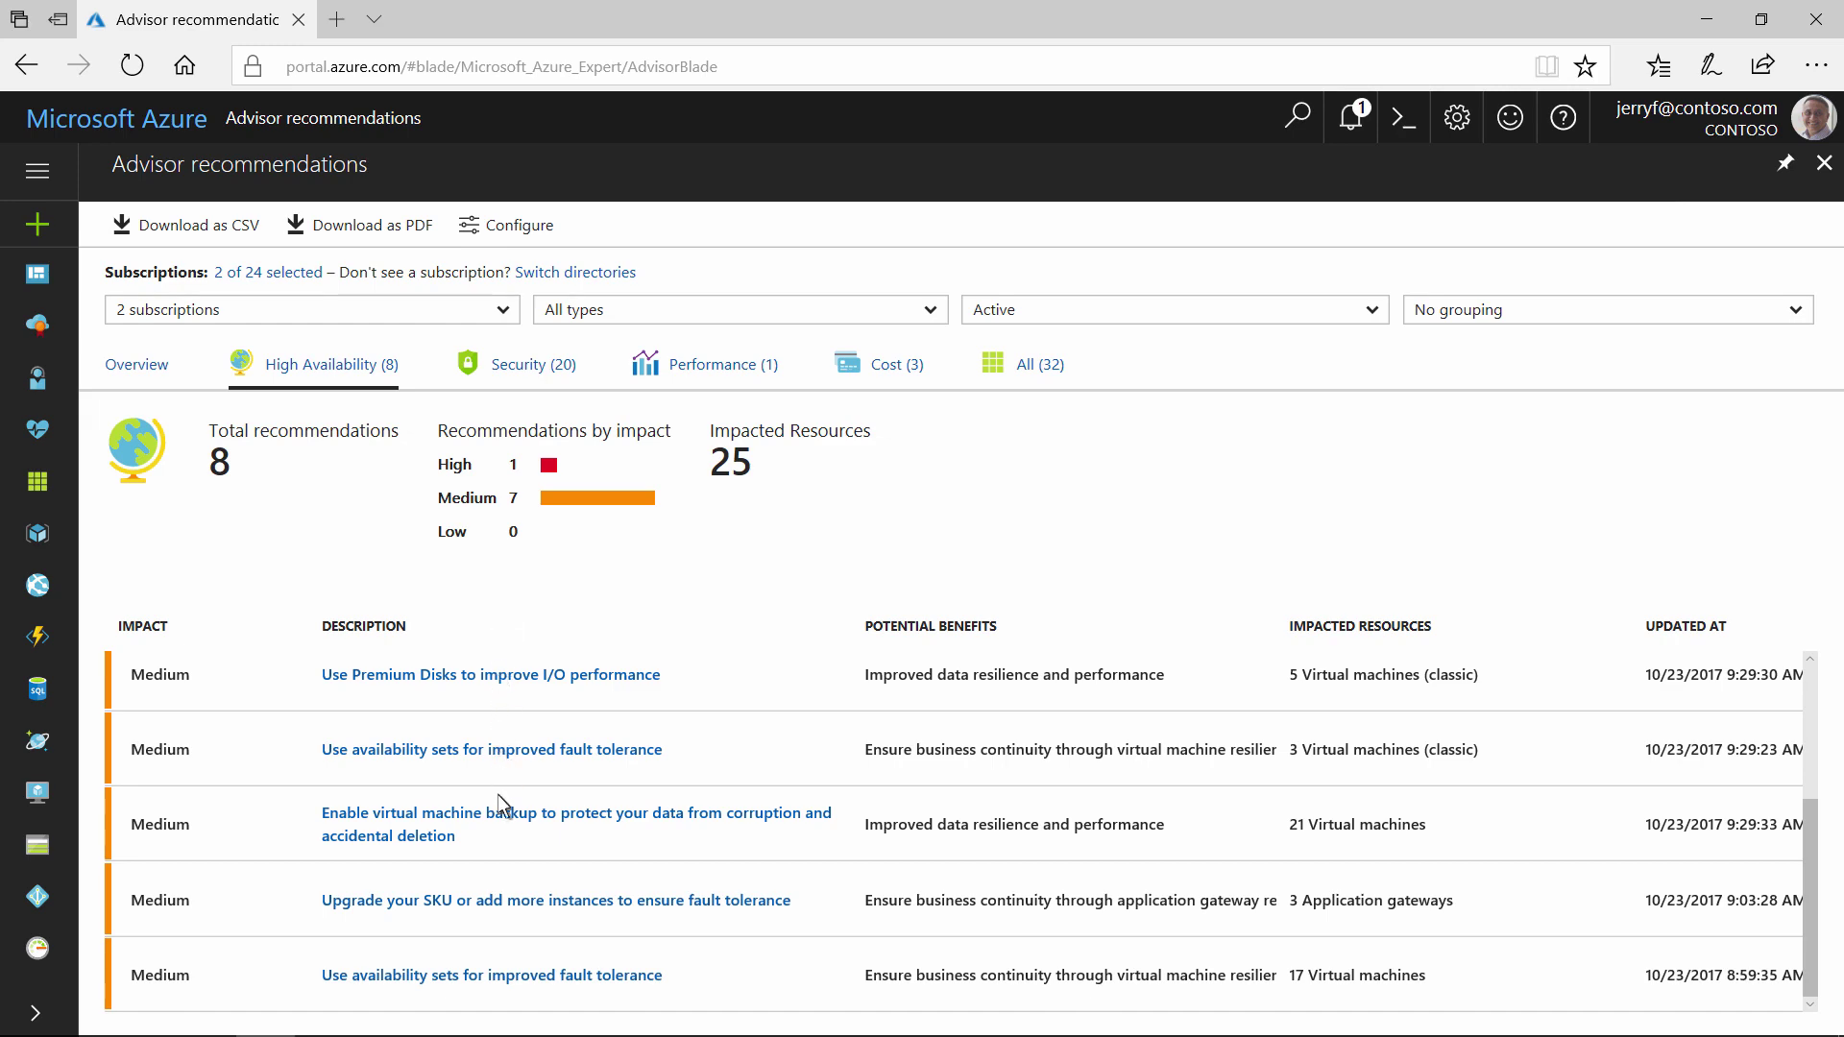
# - Review the backup setup for contosofilesrv1 without enabling it, then return to recommendations
pyautogui.click(497, 822)
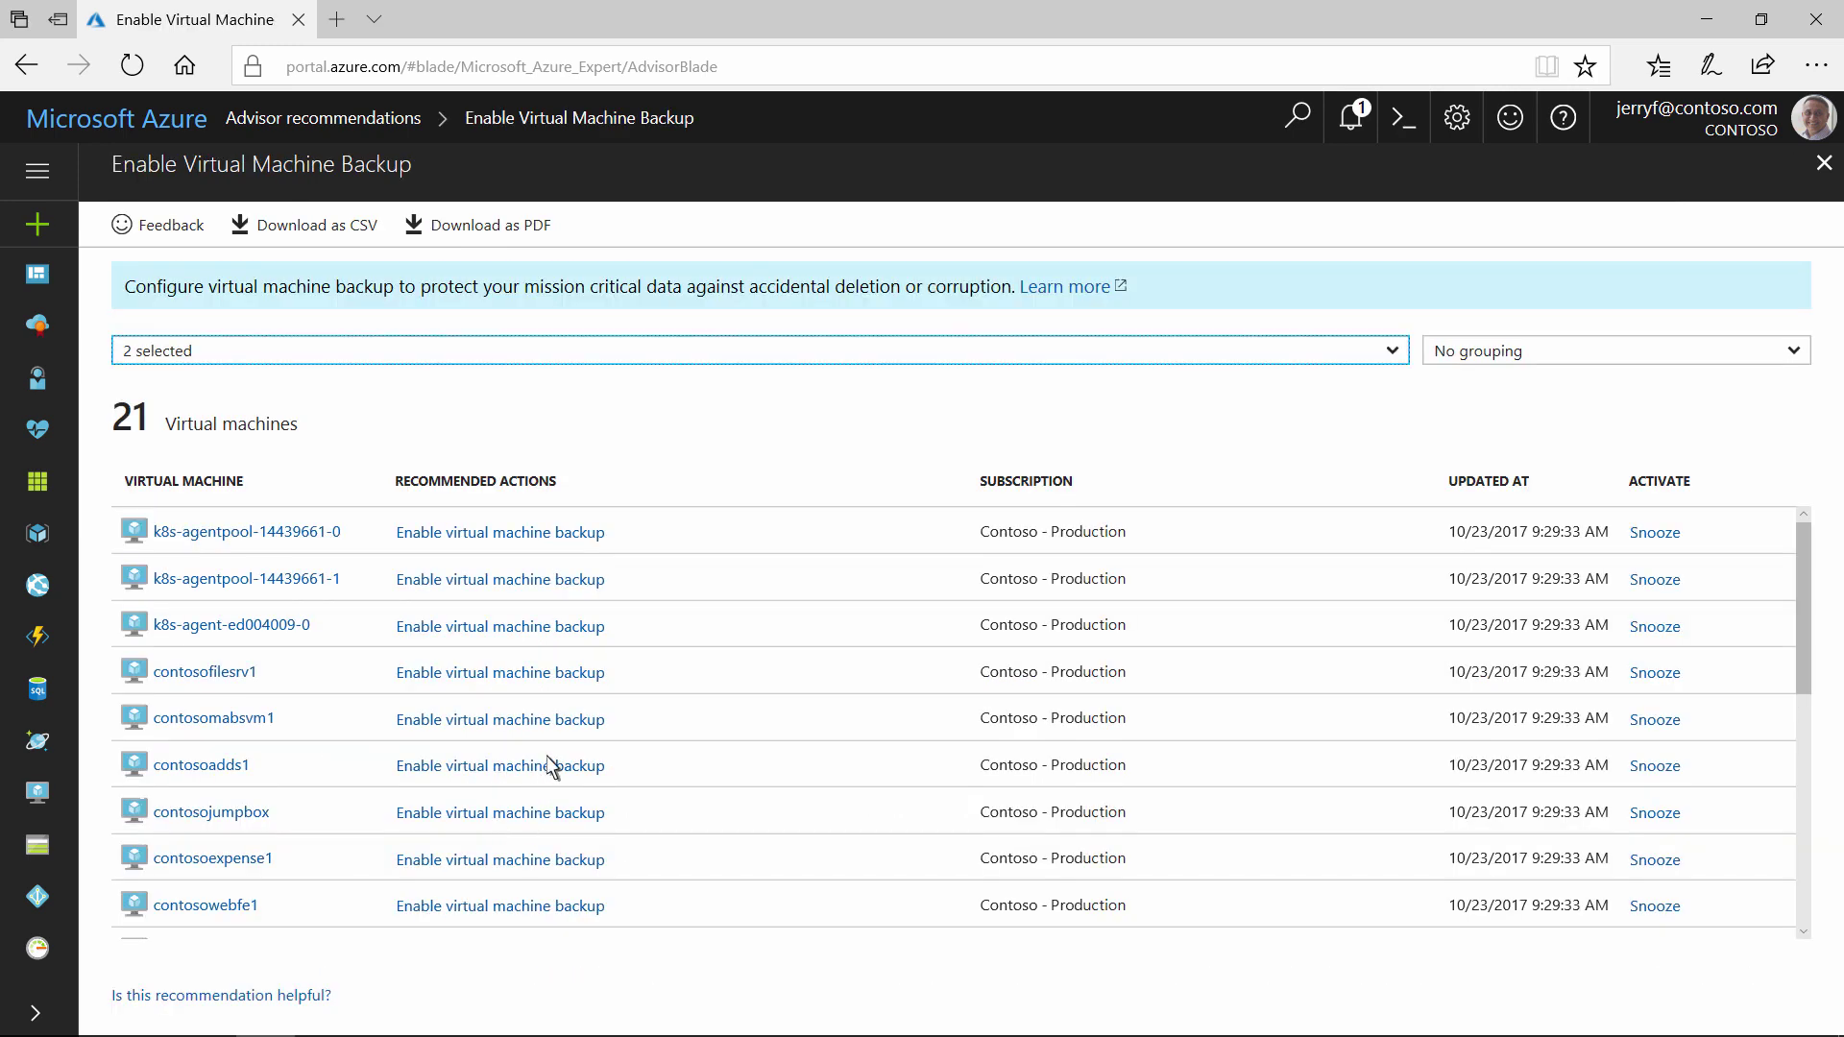
pyautogui.click(570, 693)
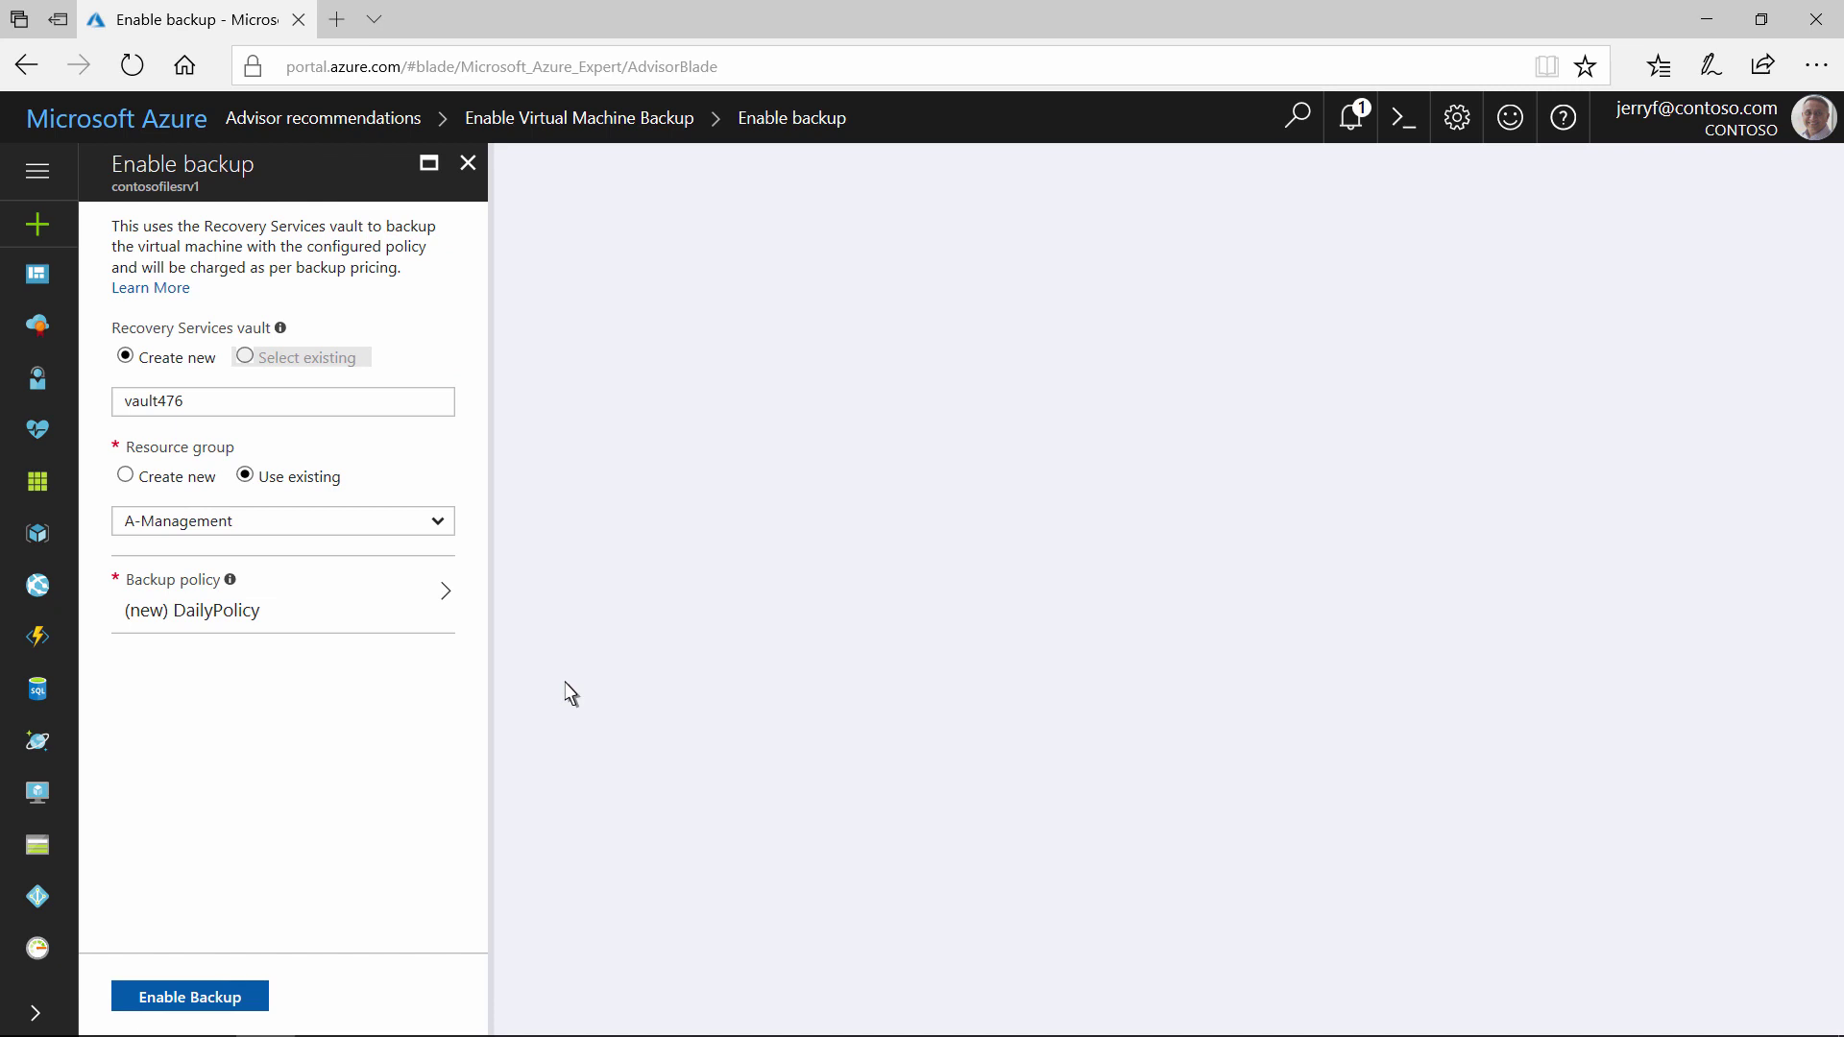
pyautogui.click(466, 163)
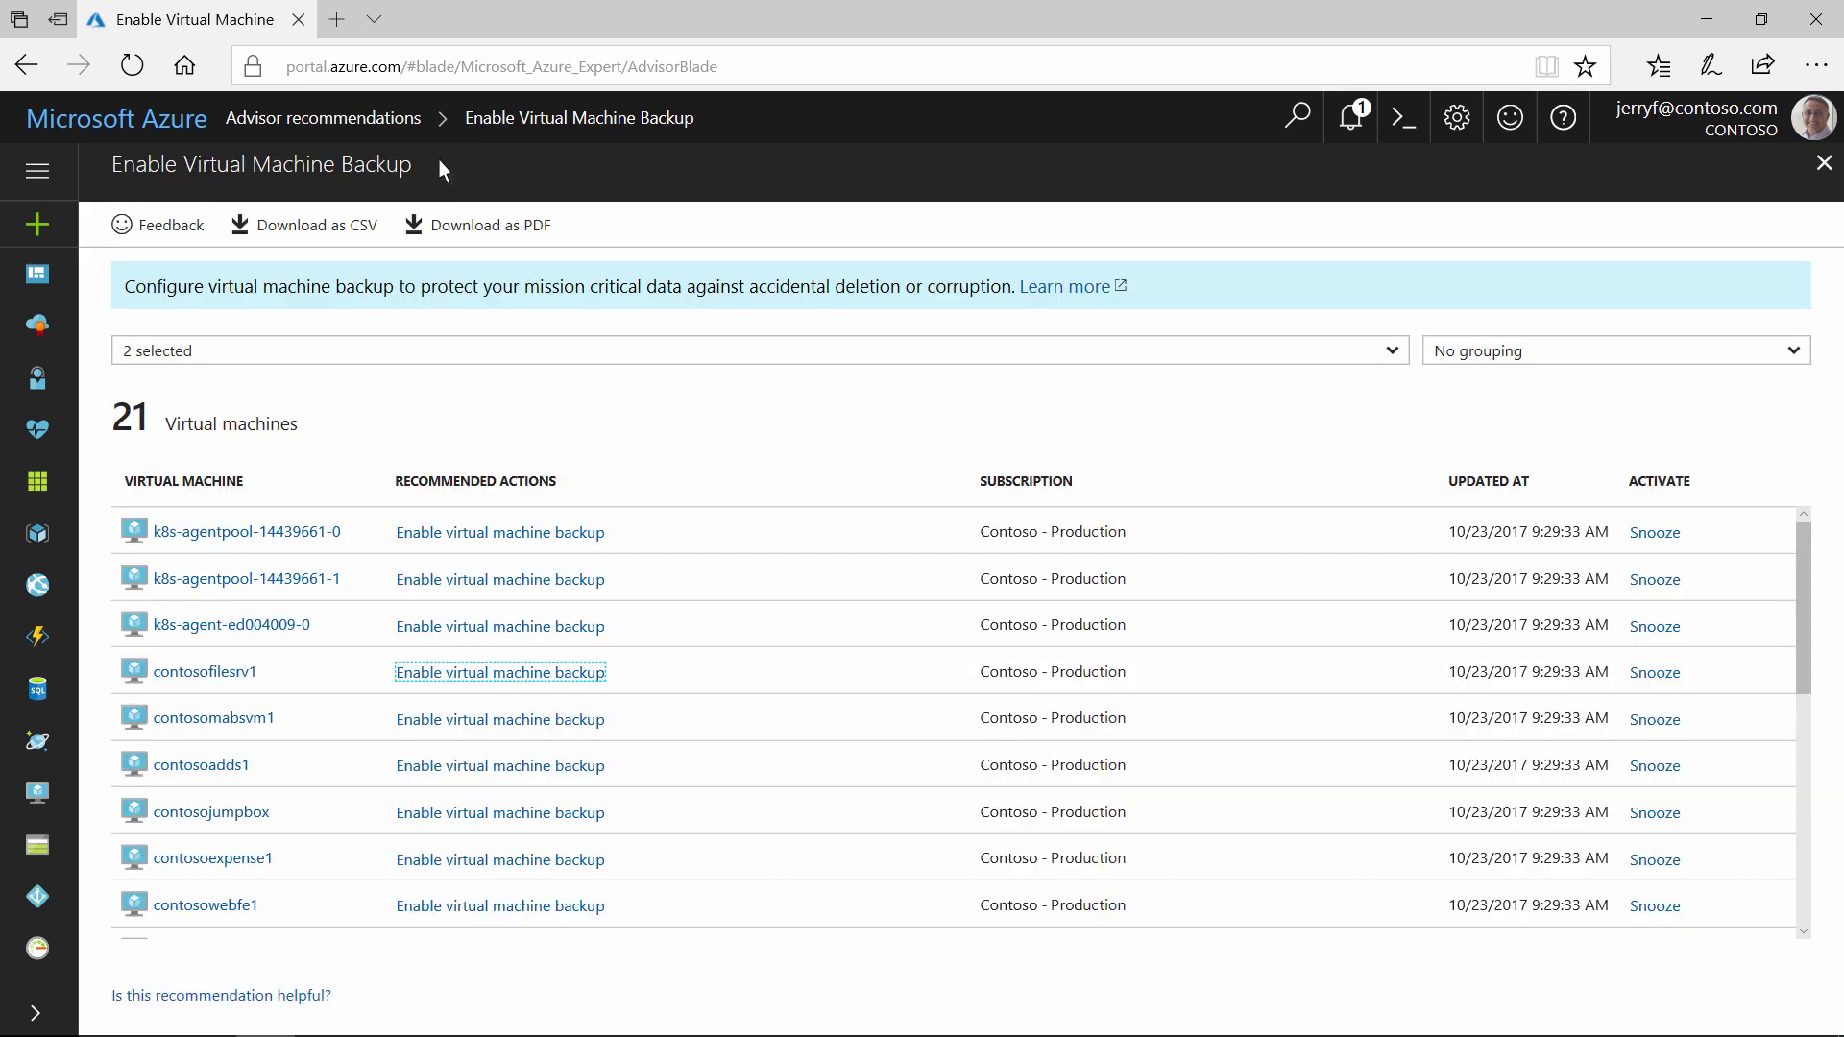
pyautogui.click(388, 123)
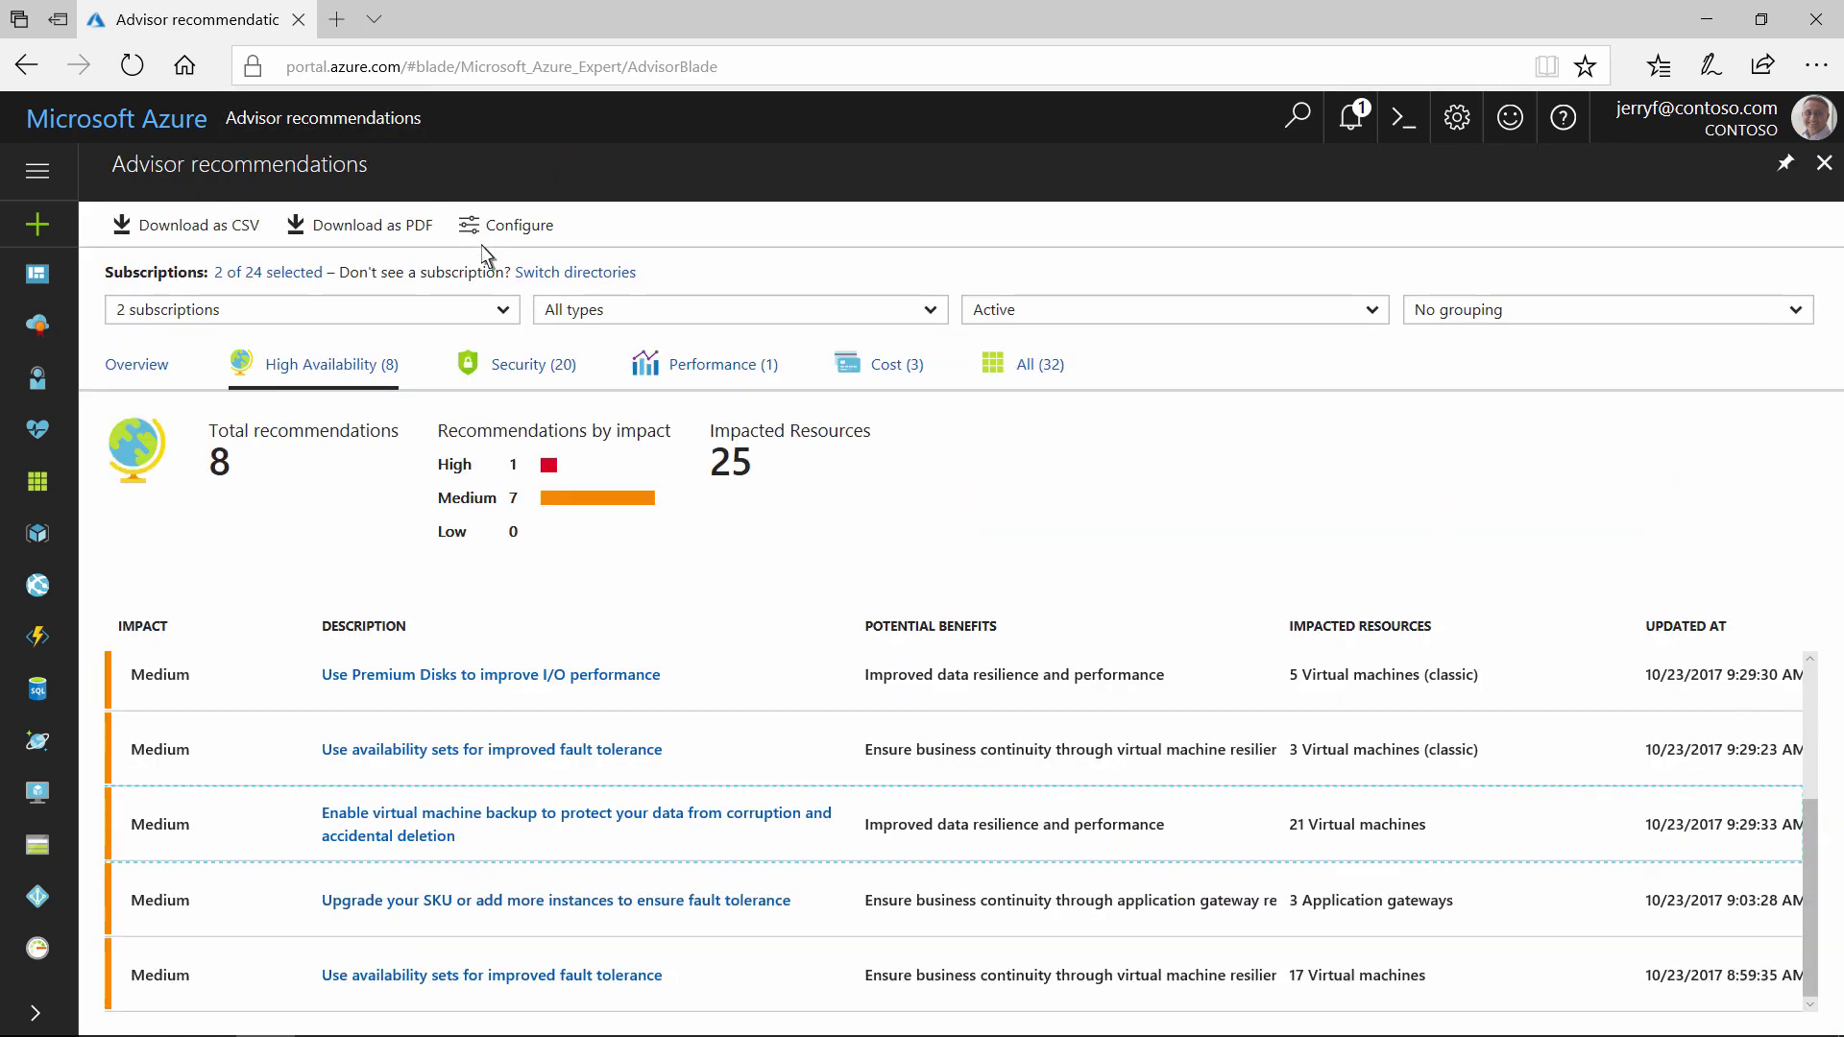
# - Check the Security Center list of VMs missing endpoint protection, then show Performance recommendations
pyautogui.click(522, 381)
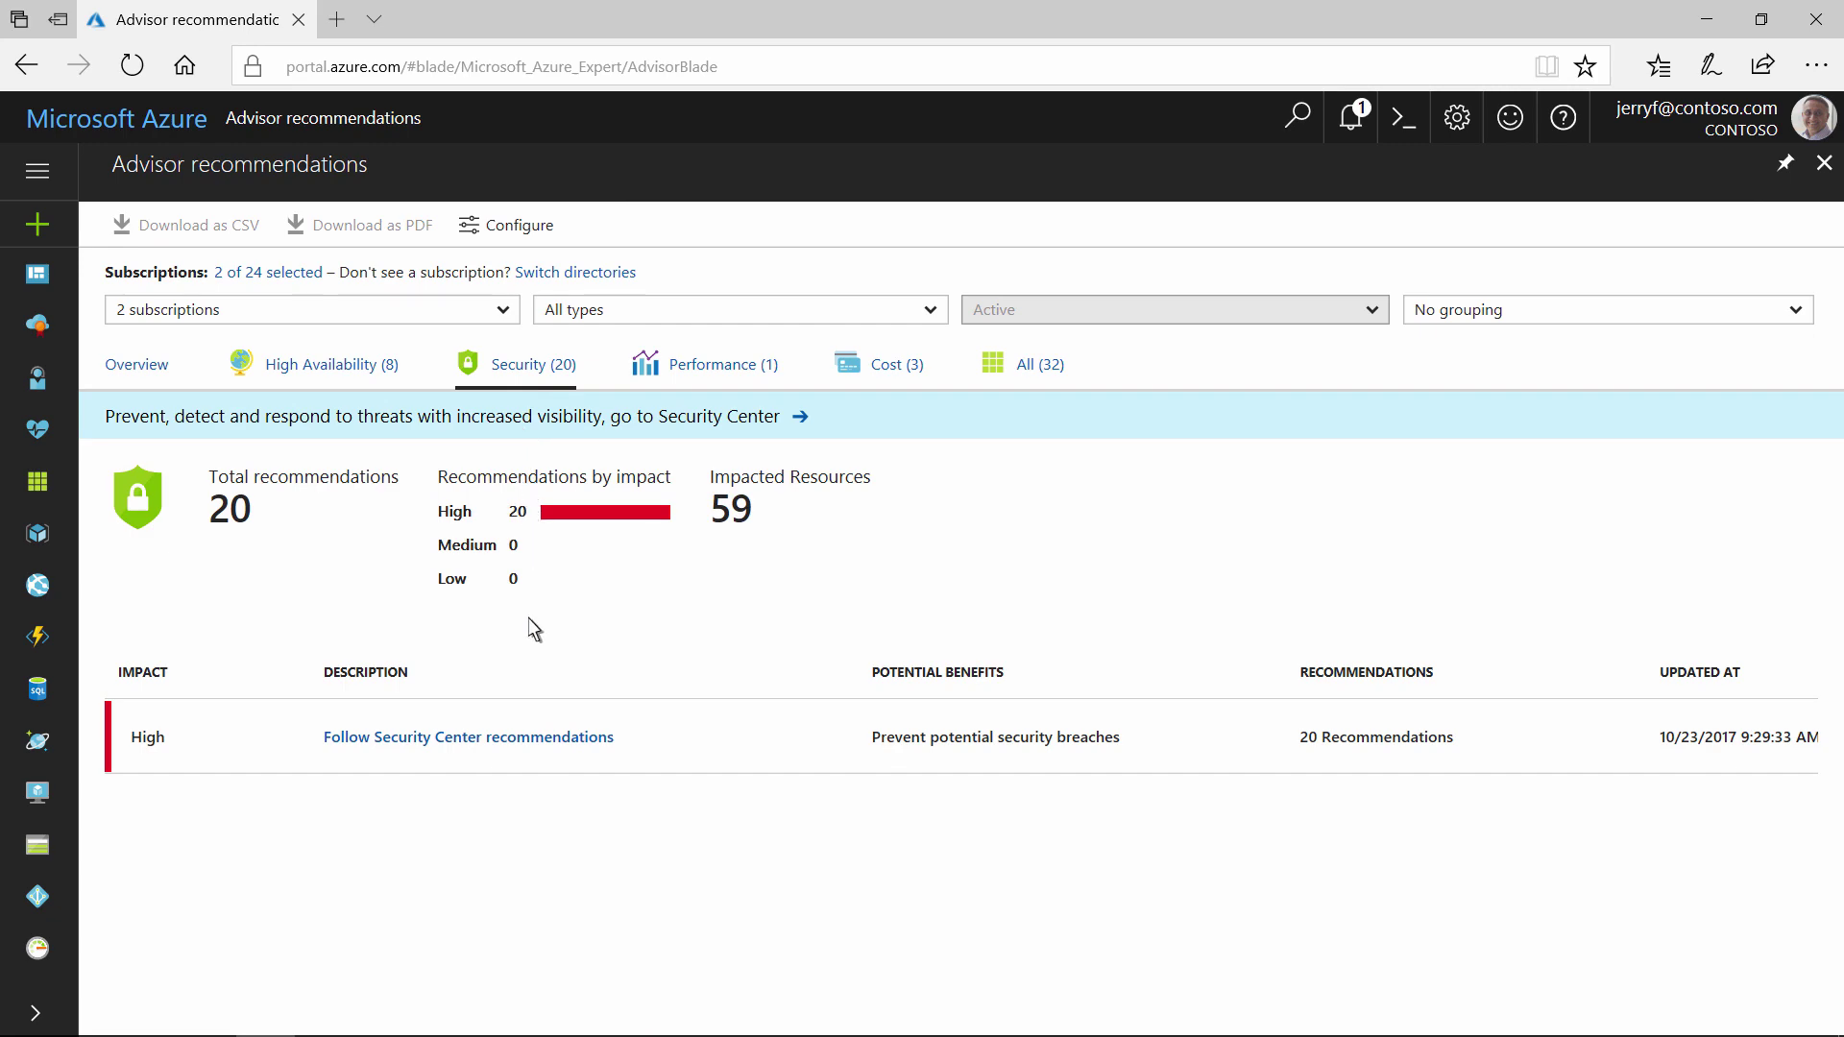
pyautogui.click(534, 751)
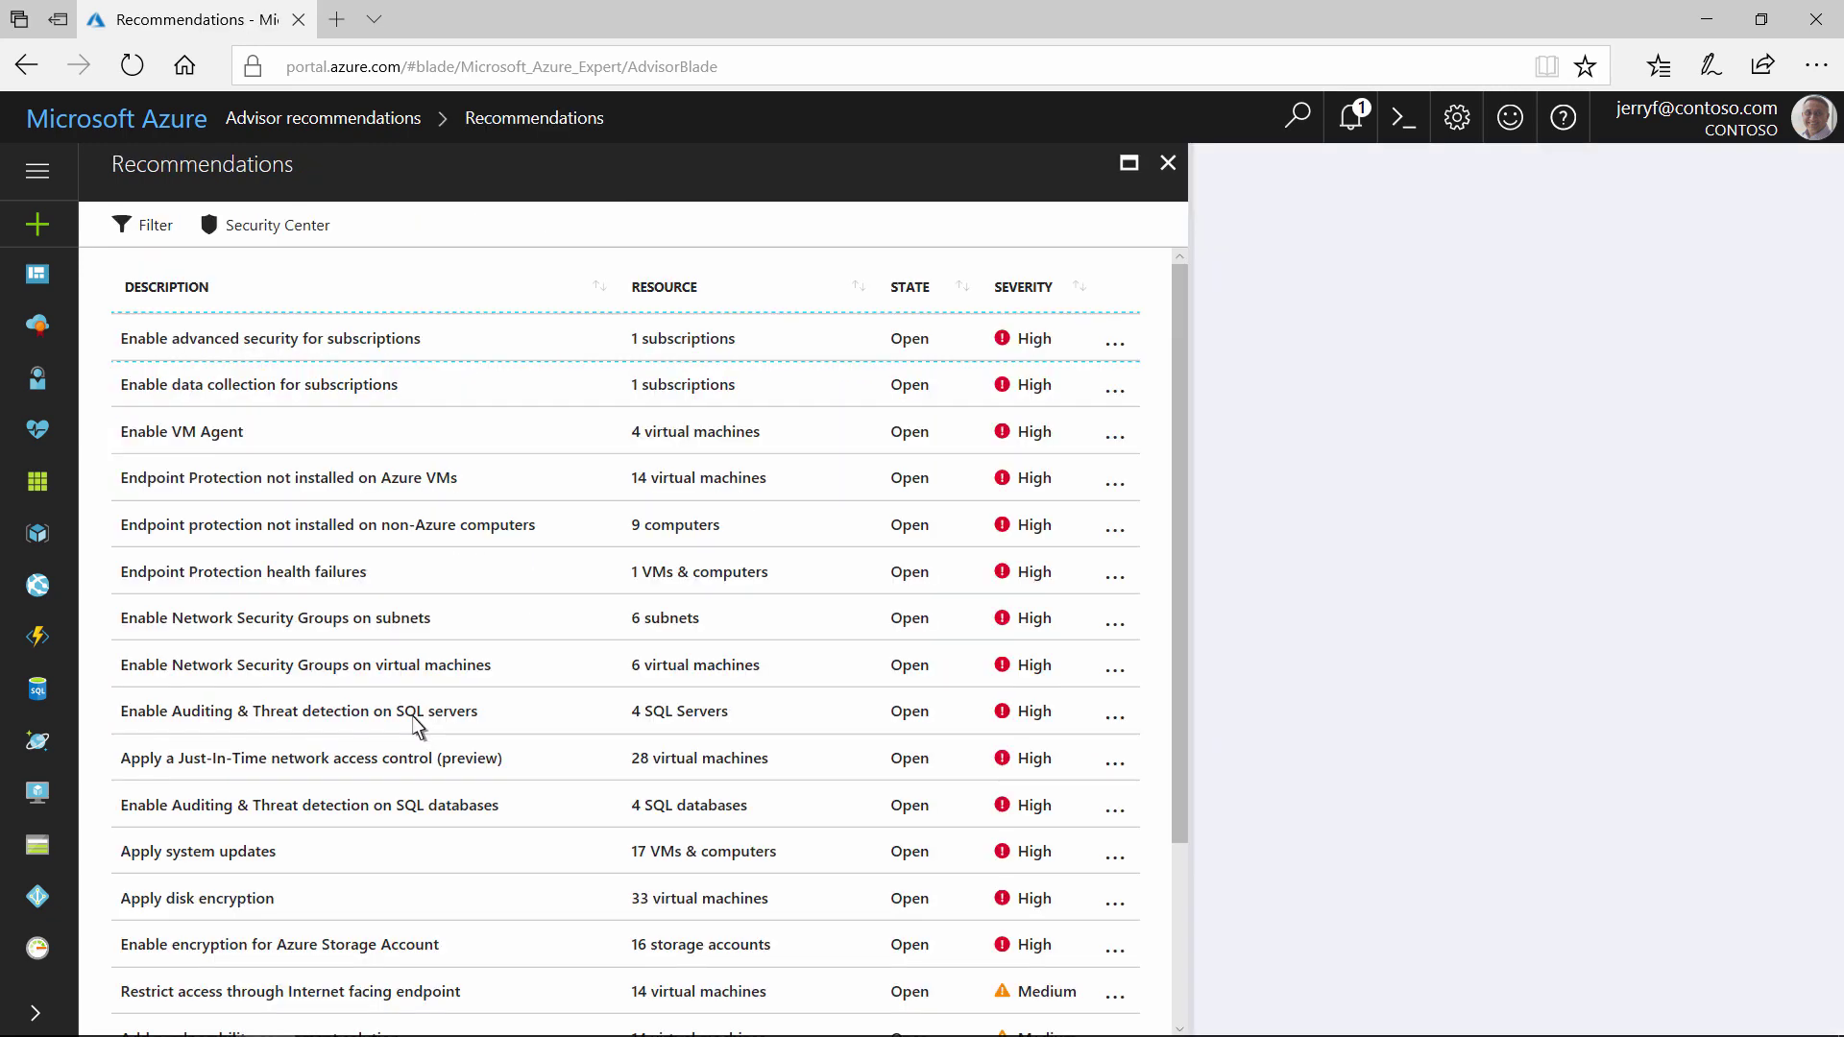
pyautogui.click(200, 489)
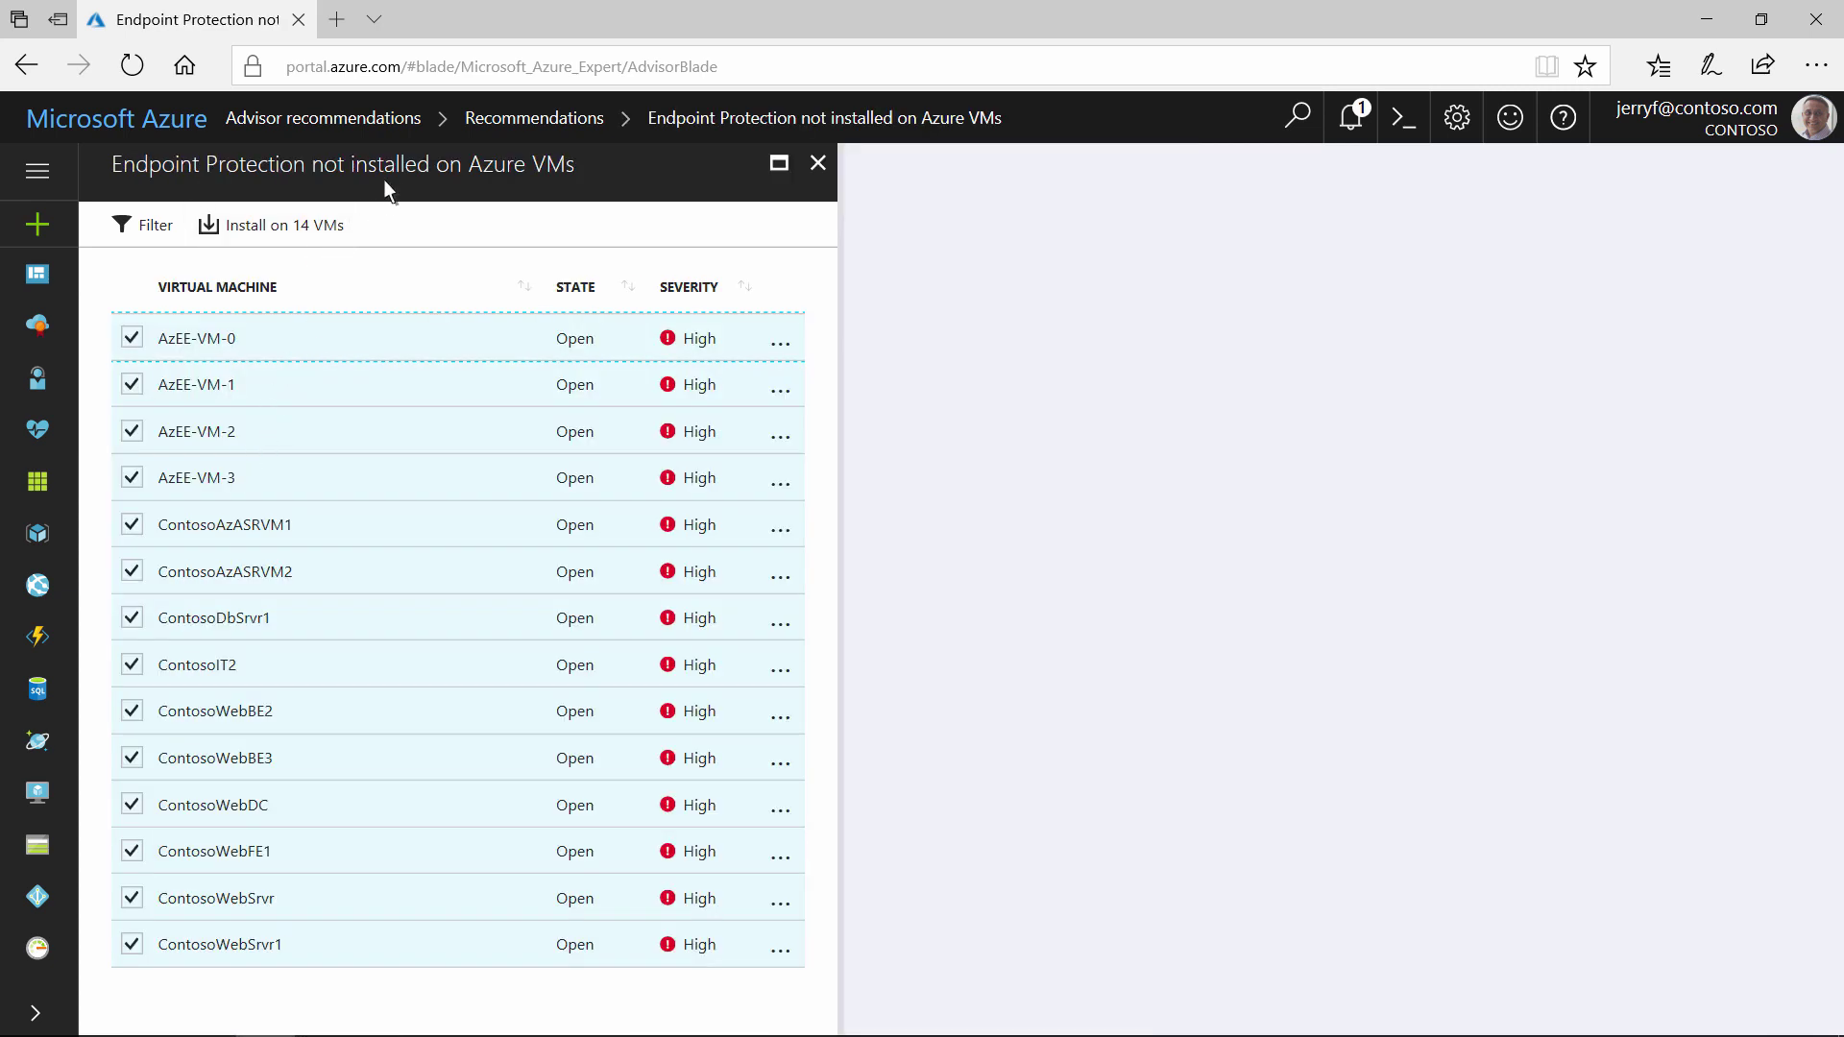
pyautogui.click(406, 131)
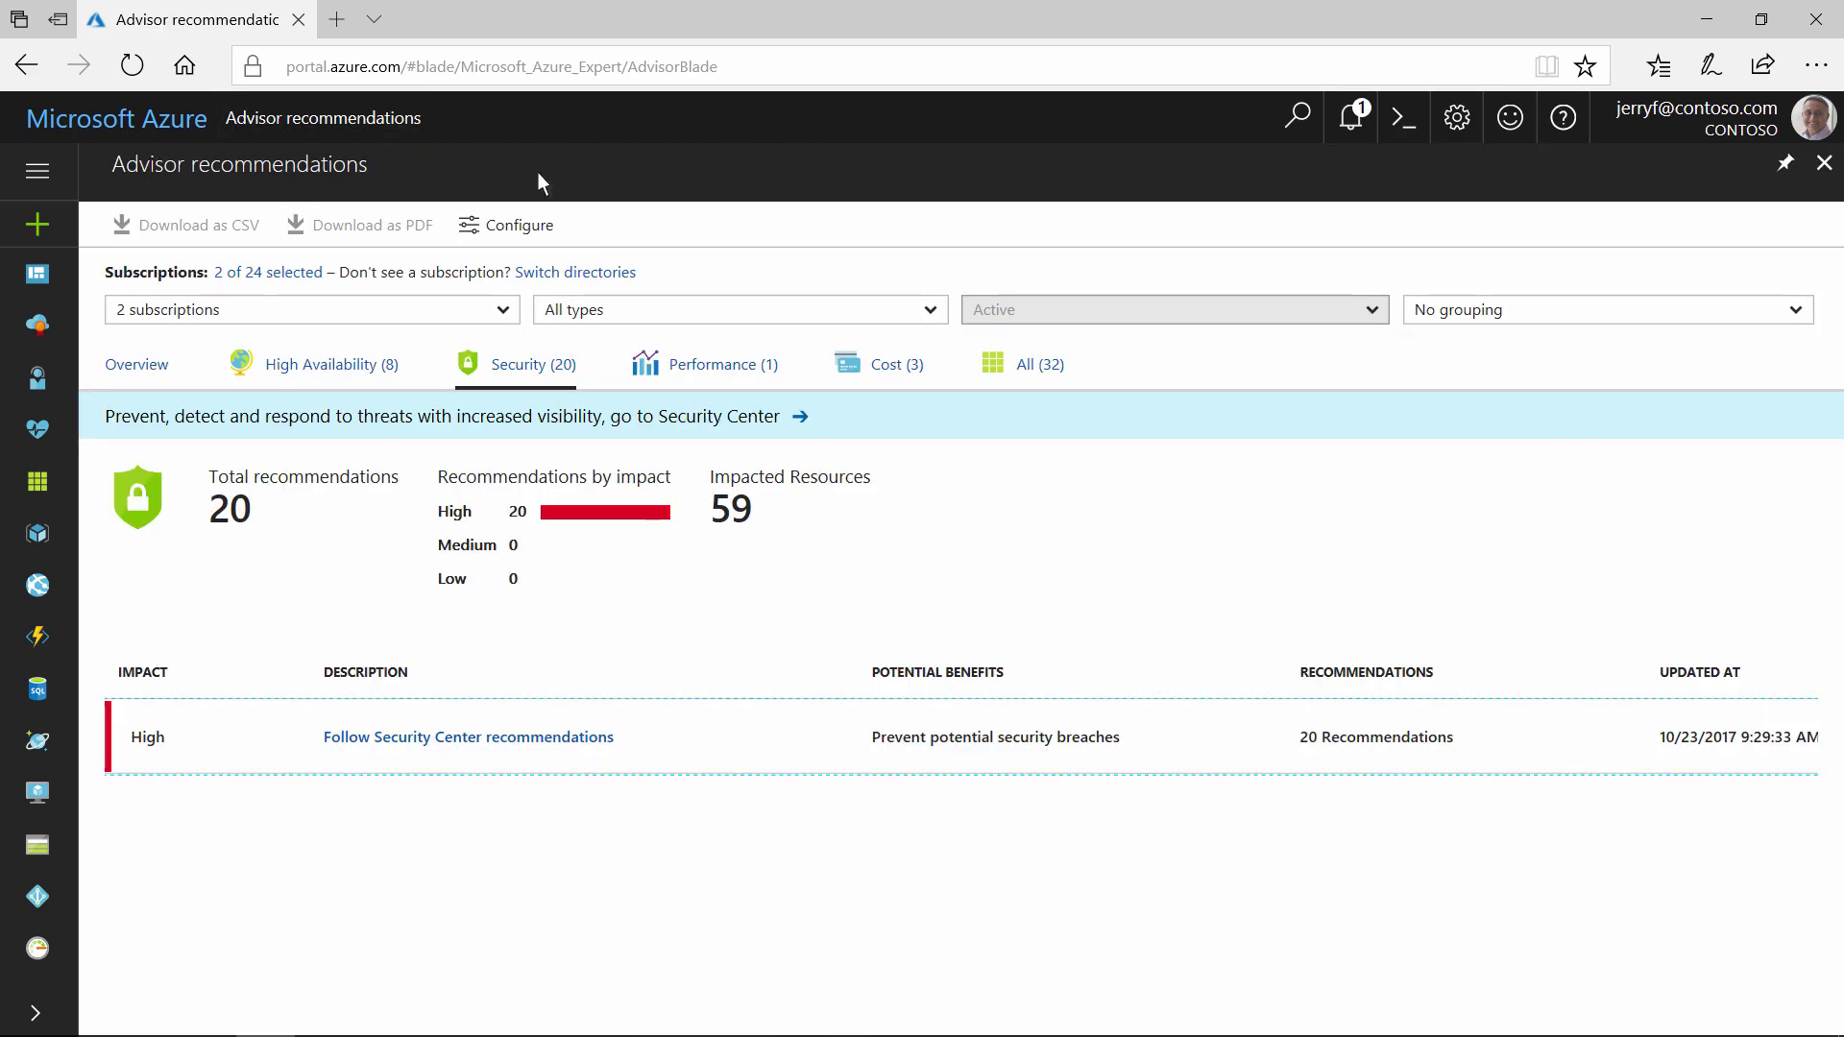
pyautogui.click(723, 364)
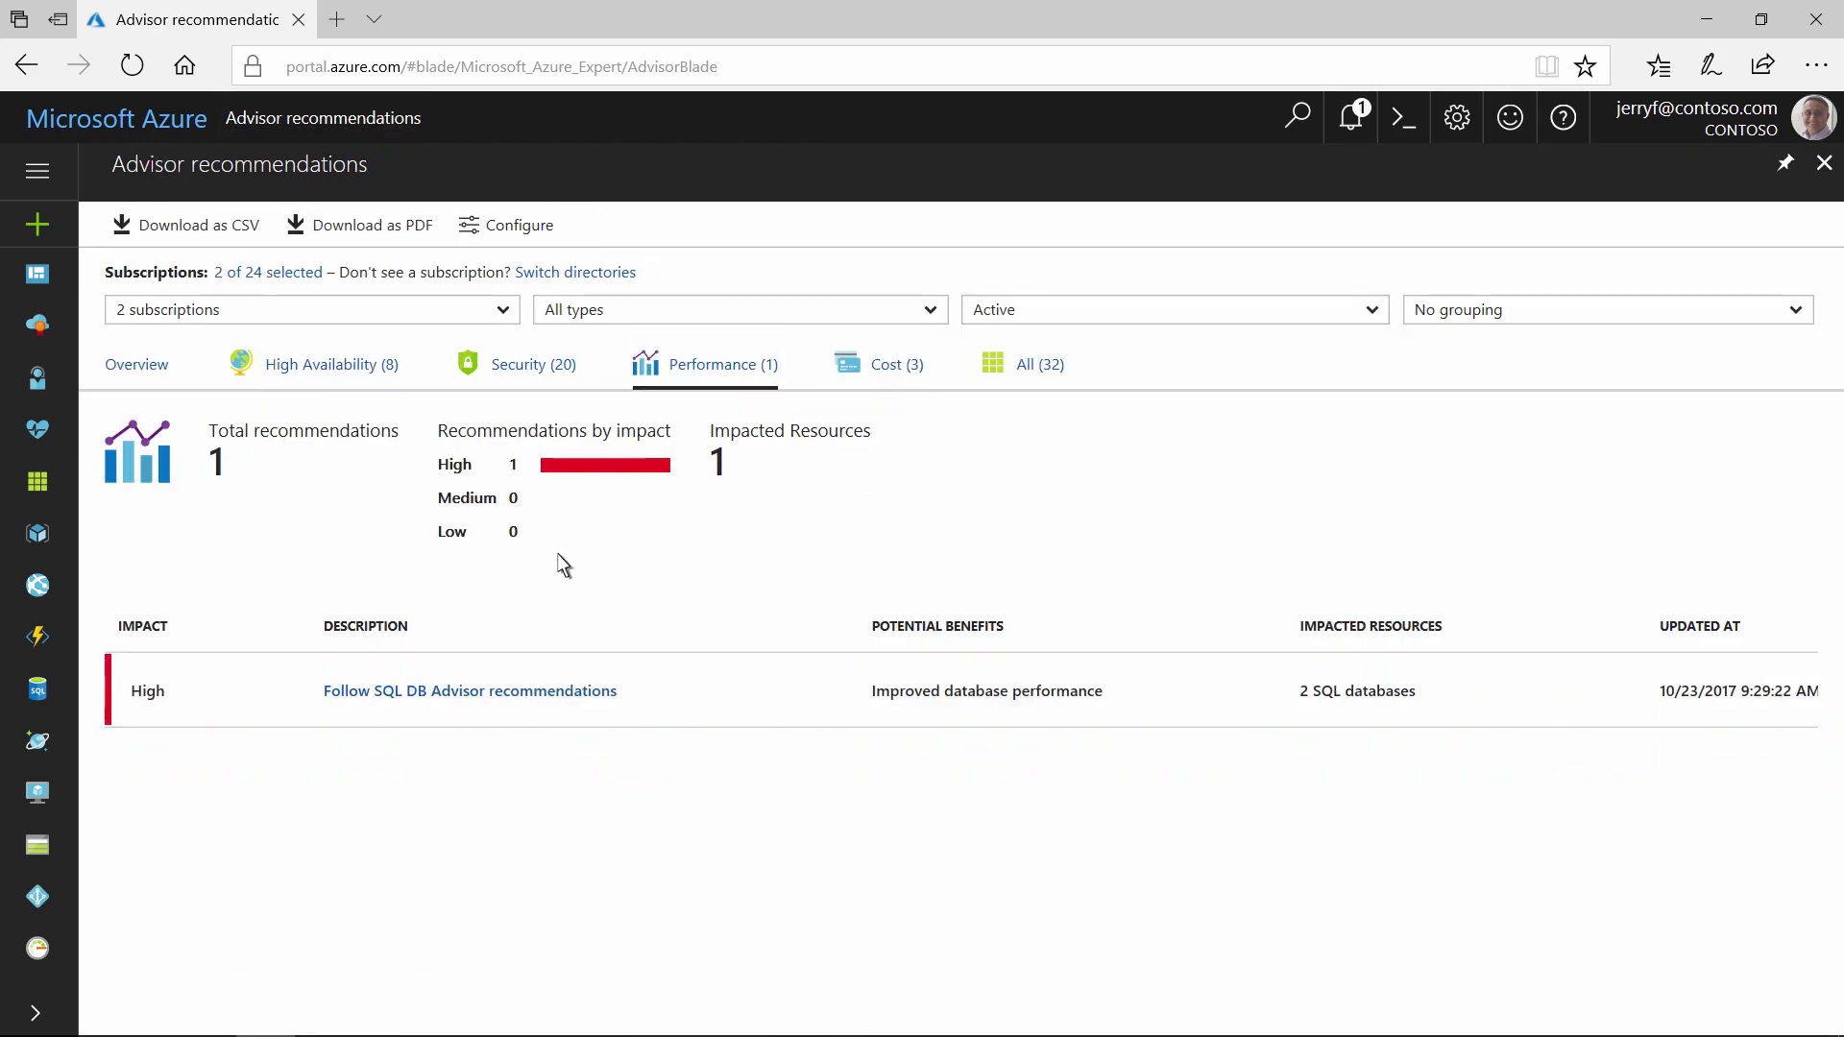
# - Open automatic tuning for AdDB1 via the SQL DB Advisor recommendation, then close it
pyautogui.click(511, 698)
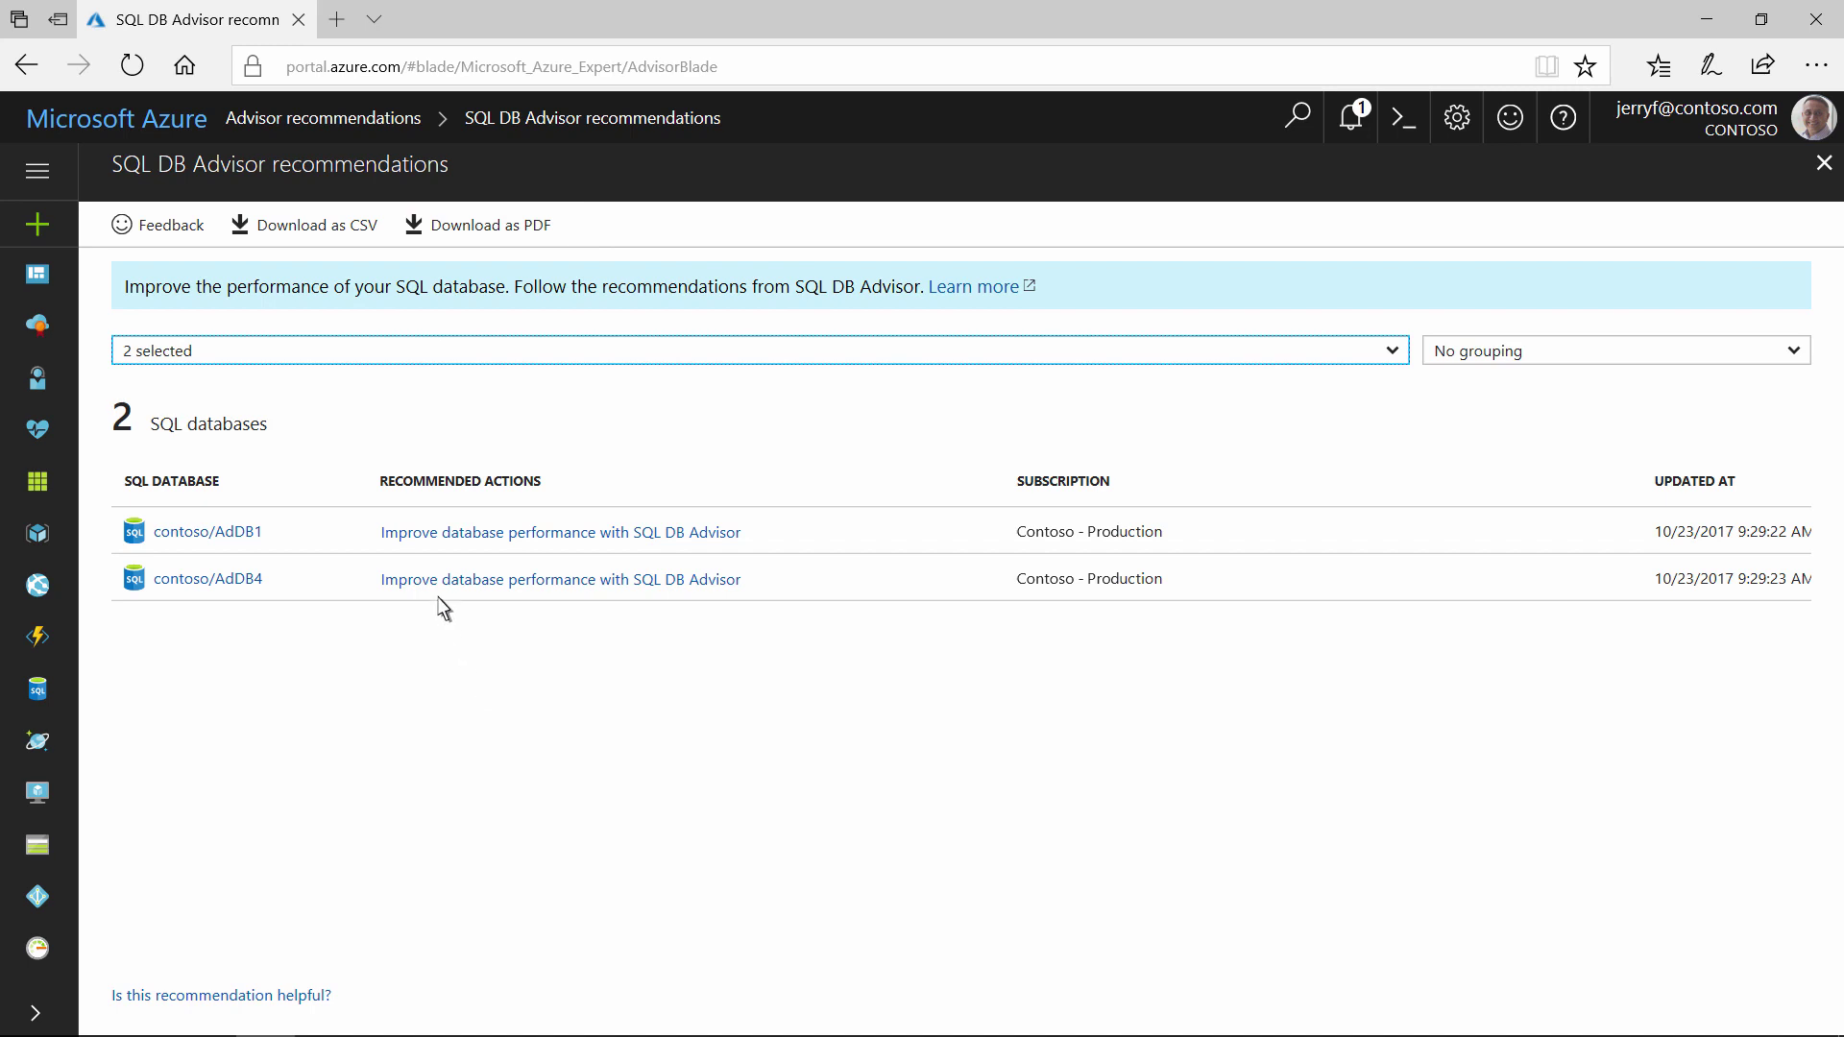
pyautogui.click(425, 534)
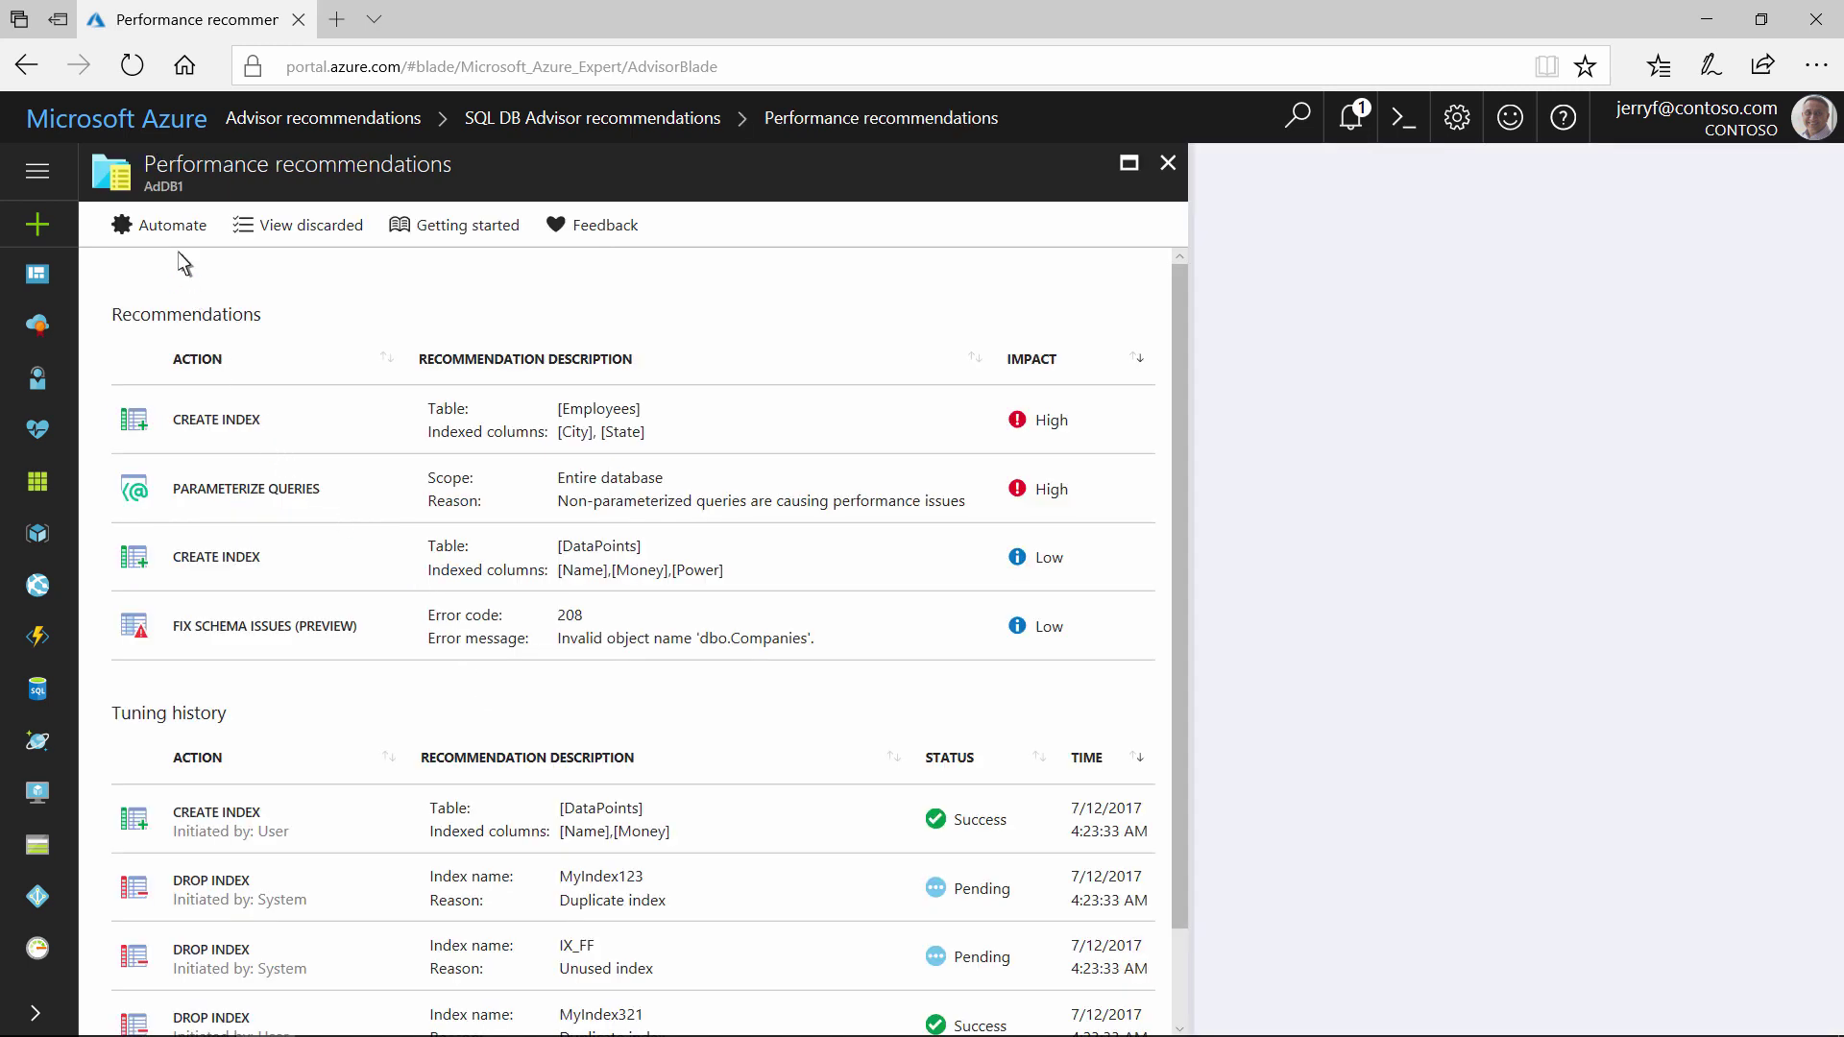
pyautogui.click(172, 225)
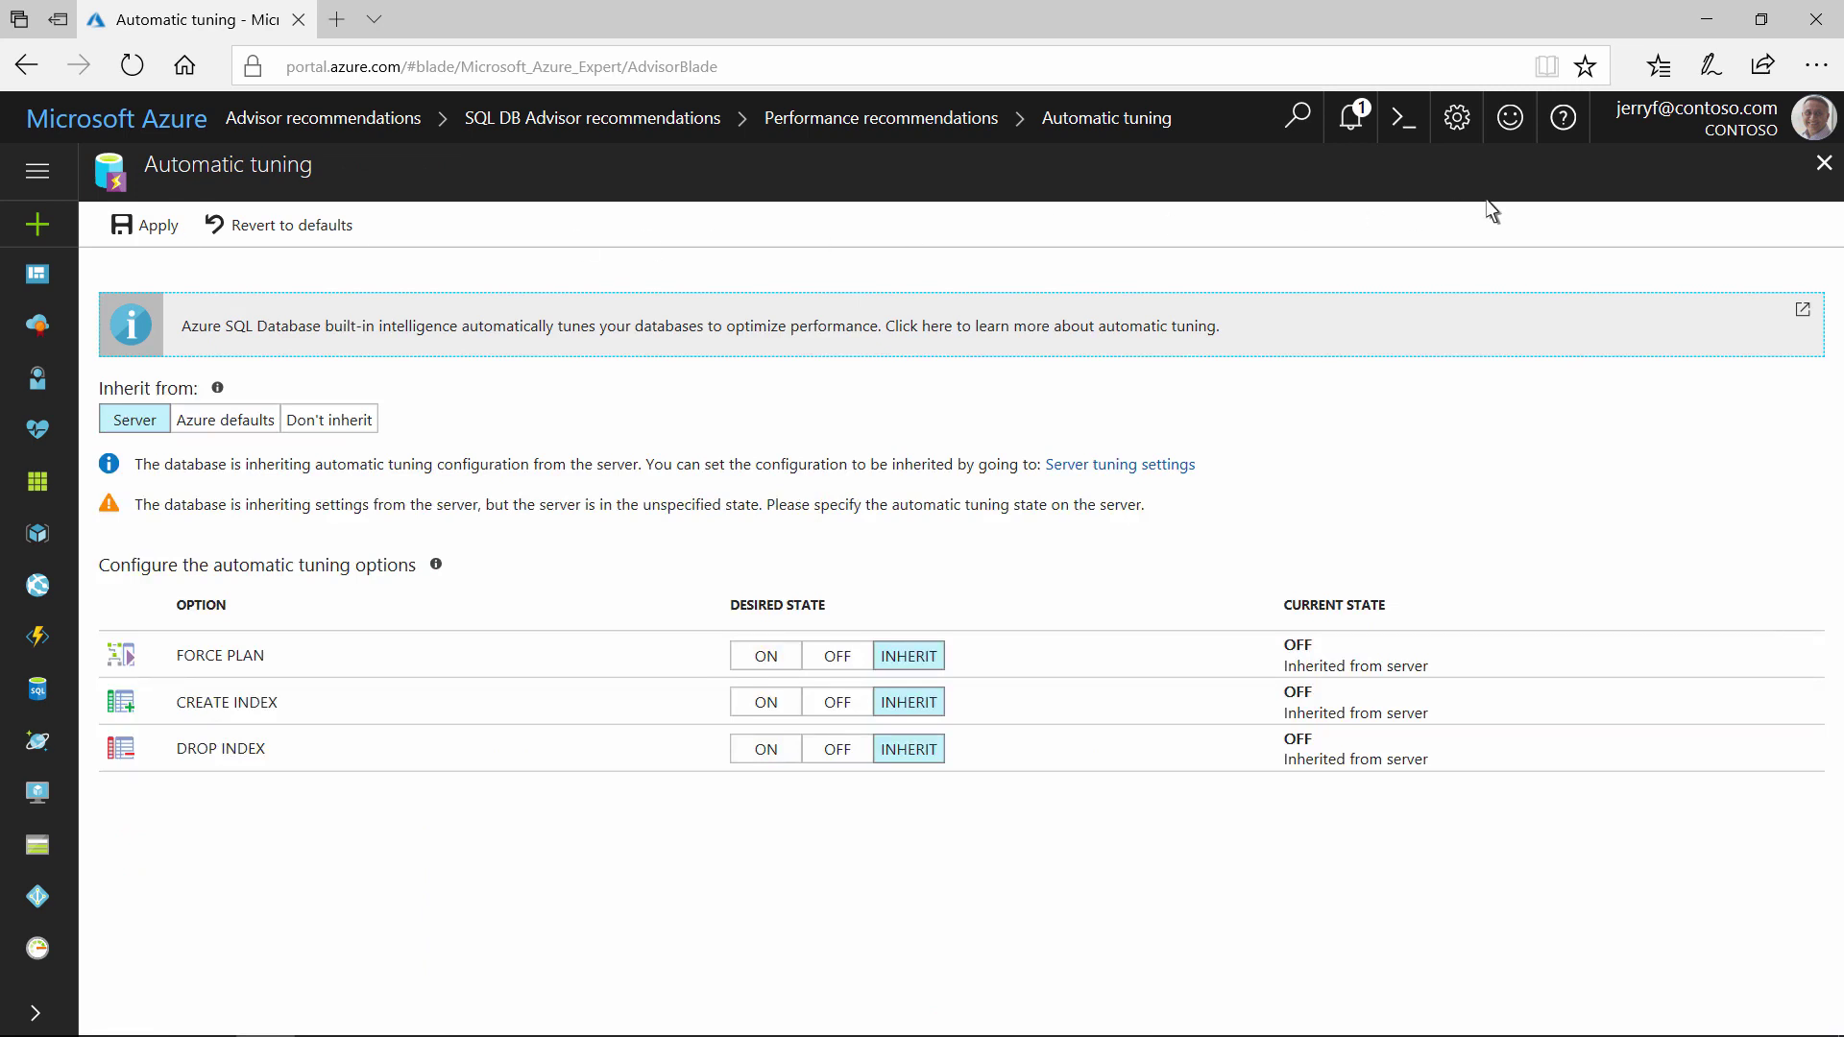
pyautogui.click(1823, 164)
# - Uncheck alertpacketcapture, AMP-restricted and ContosoAutomation under Contoso - DevTest in Advisor configuration
pyautogui.click(541, 231)
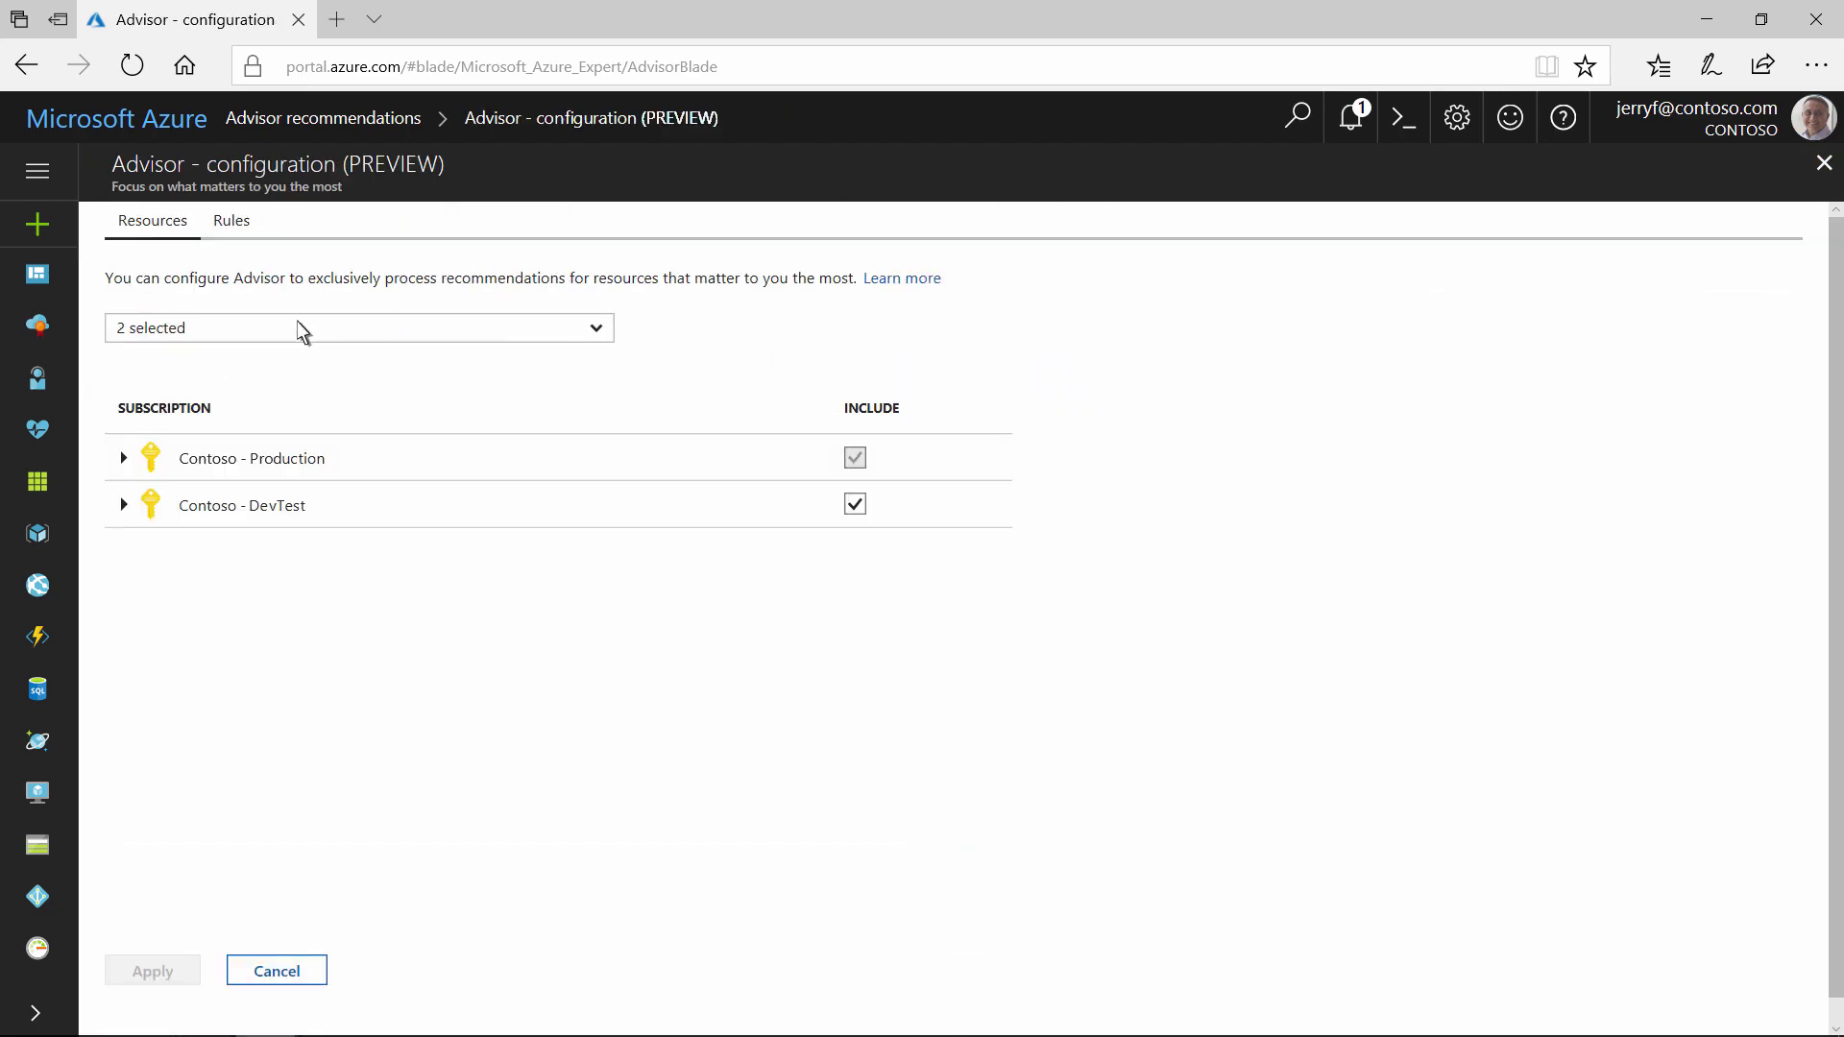
pyautogui.click(123, 506)
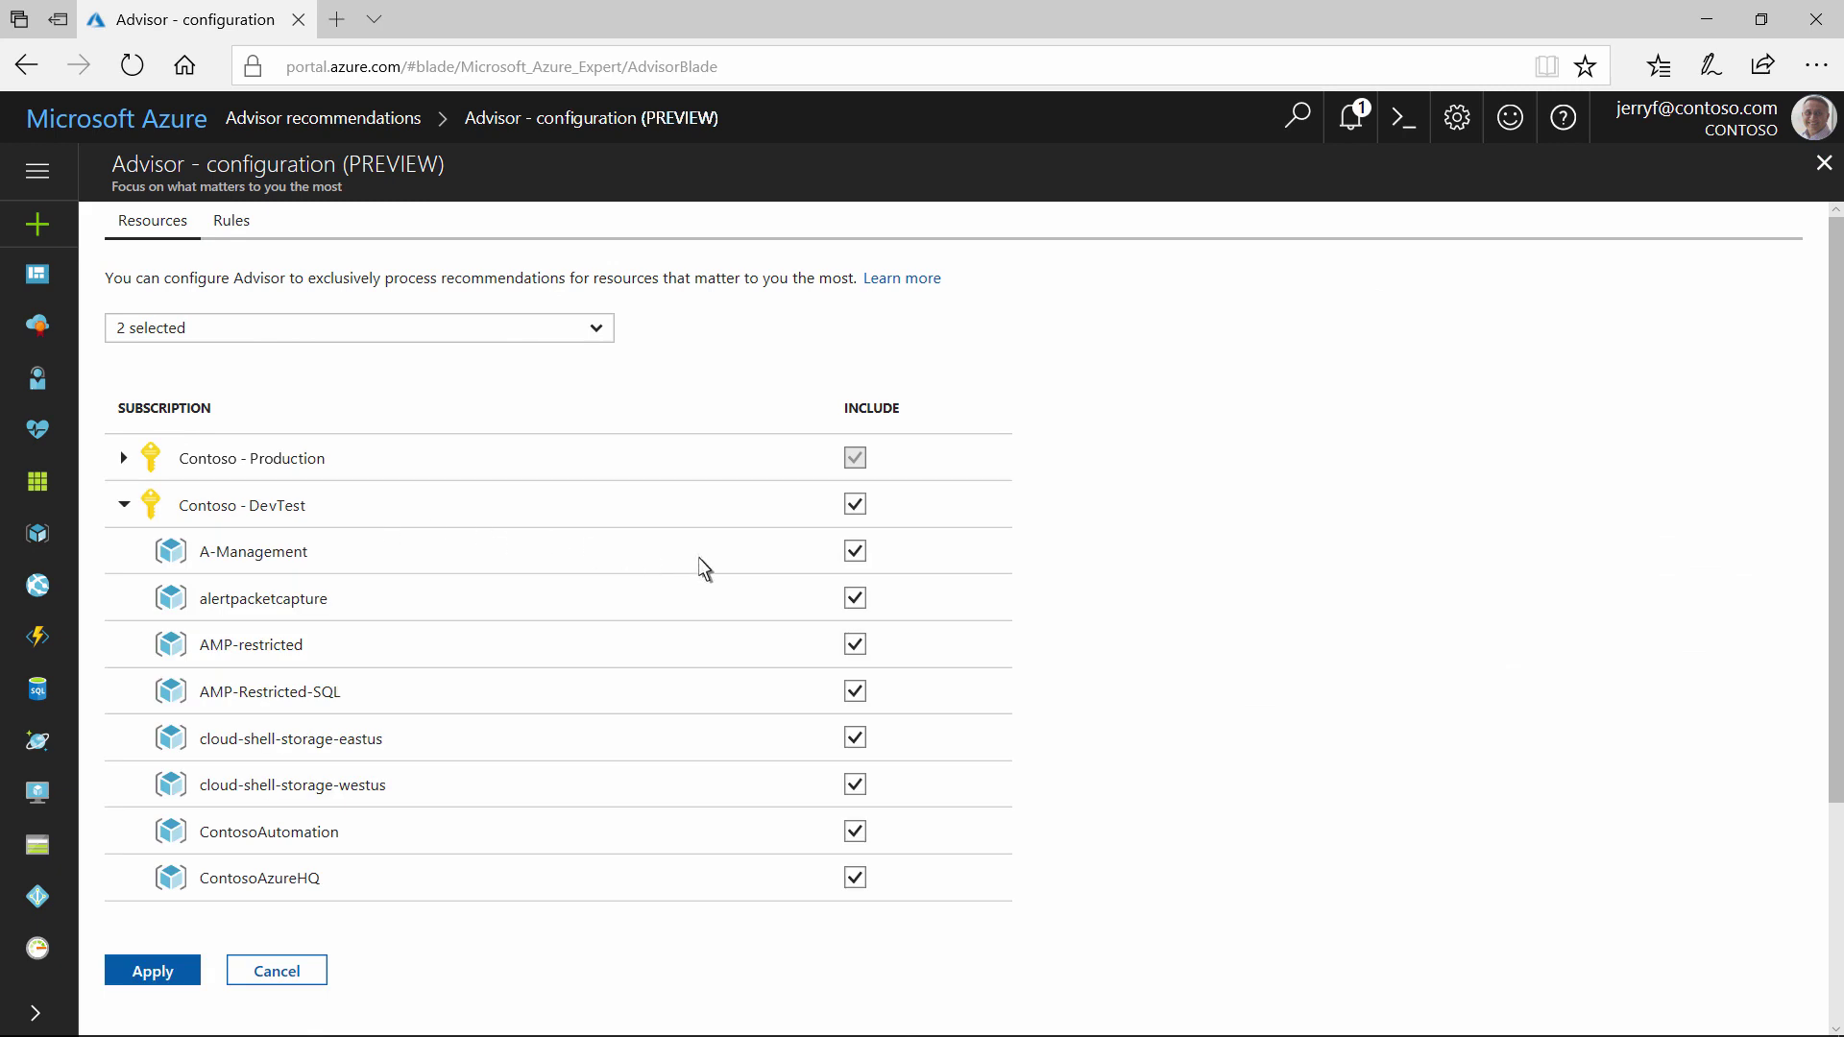
pyautogui.click(855, 600)
pyautogui.click(854, 644)
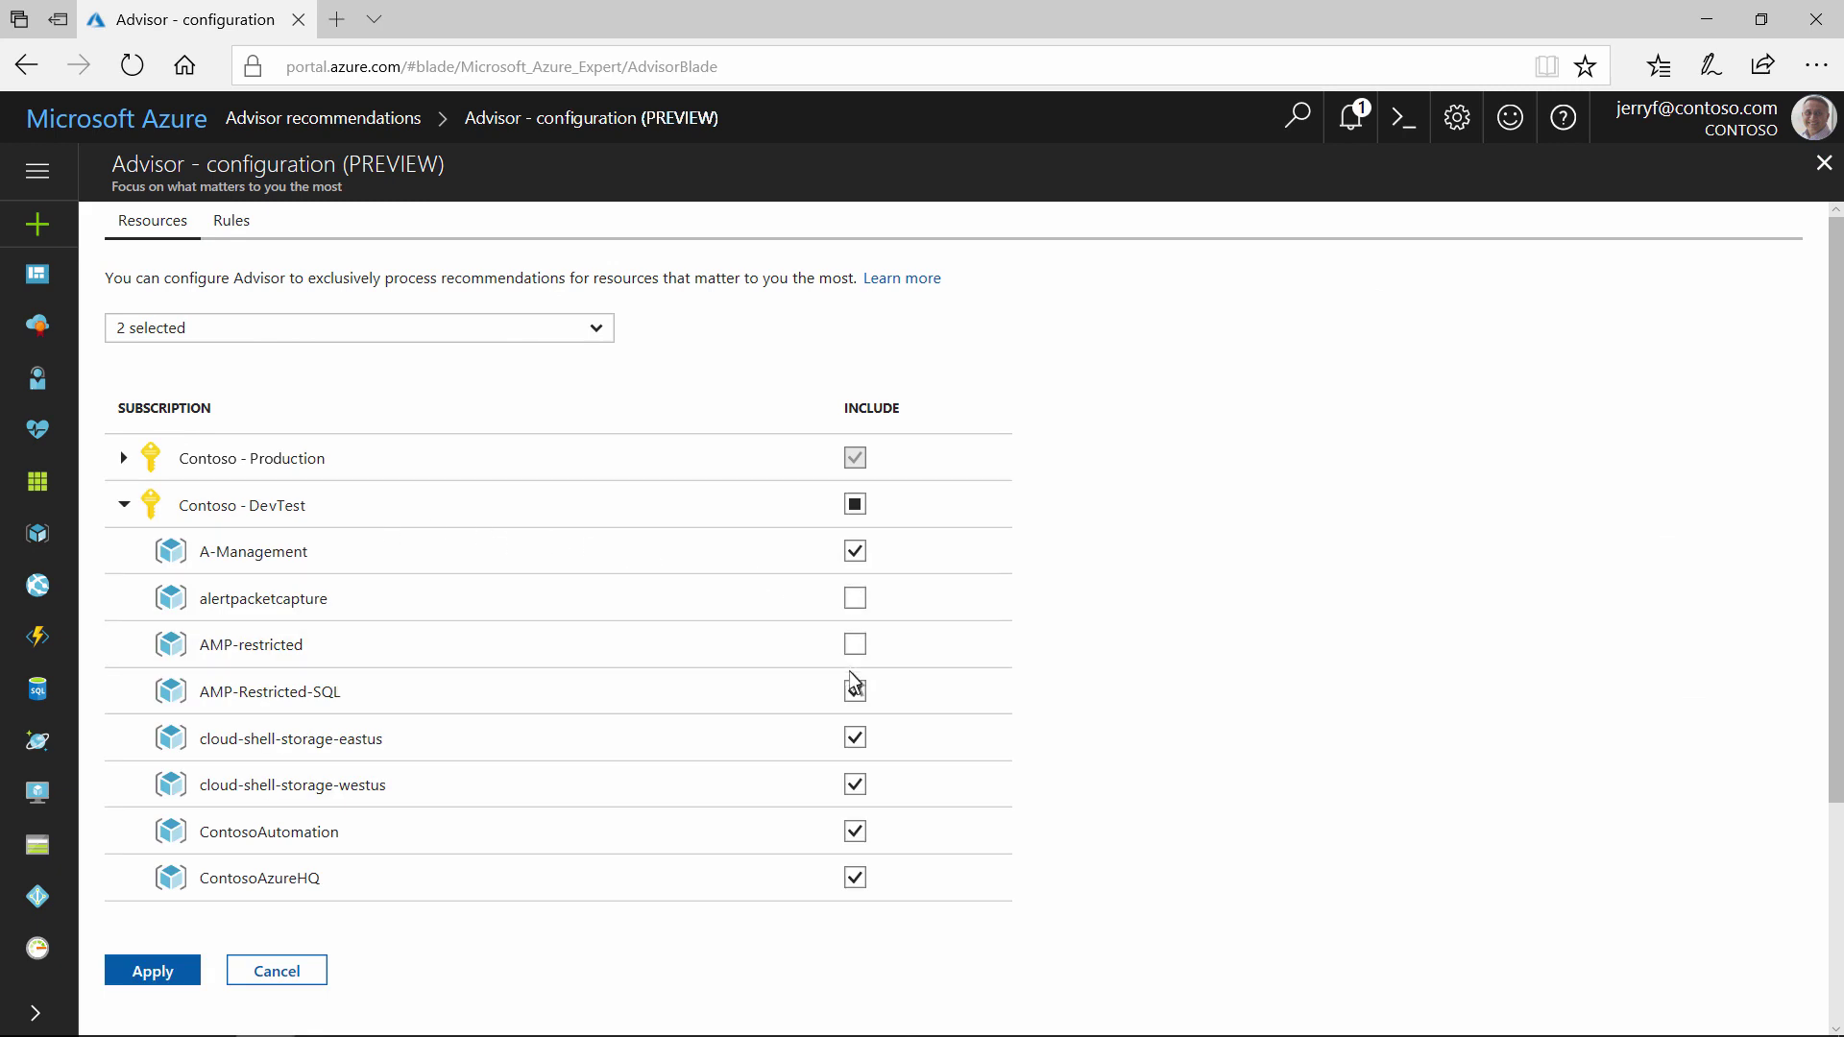
pyautogui.click(855, 831)
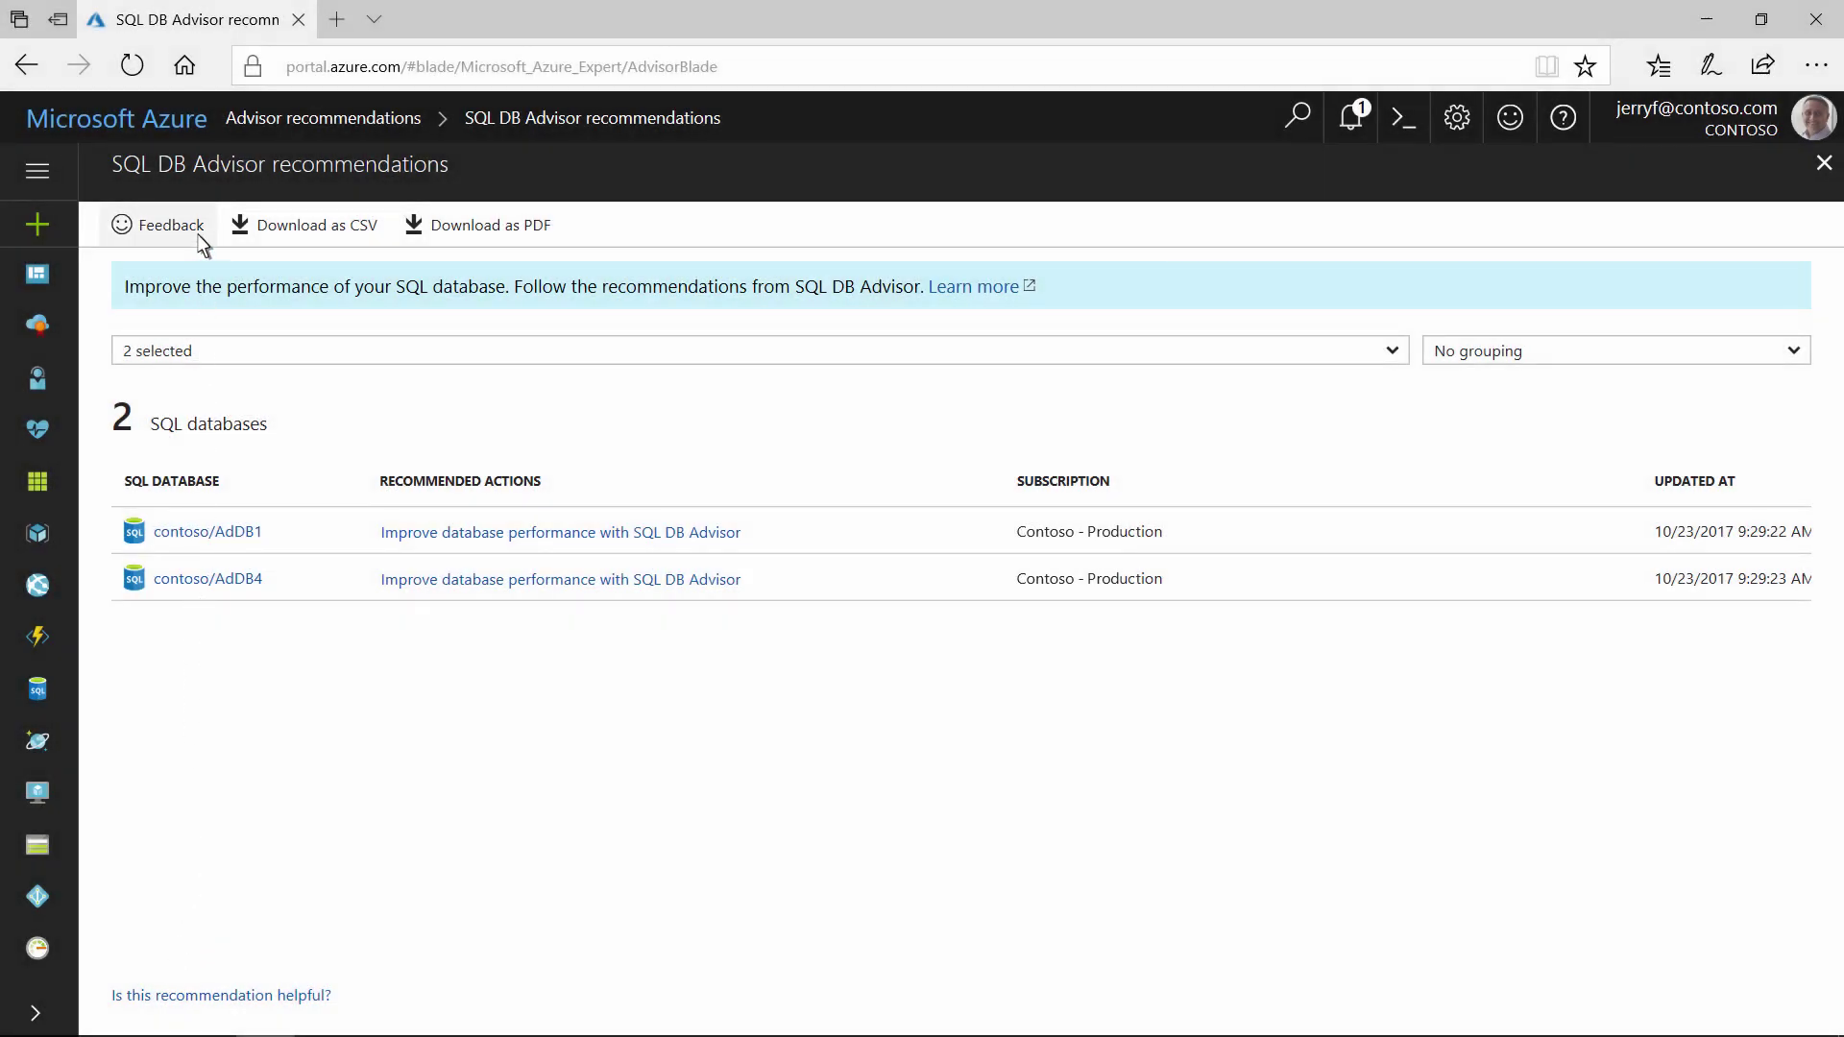
# - Open the 'Is this recommendation helpful' feedback form for the SQL DB Advisor recommendation
pyautogui.click(170, 224)
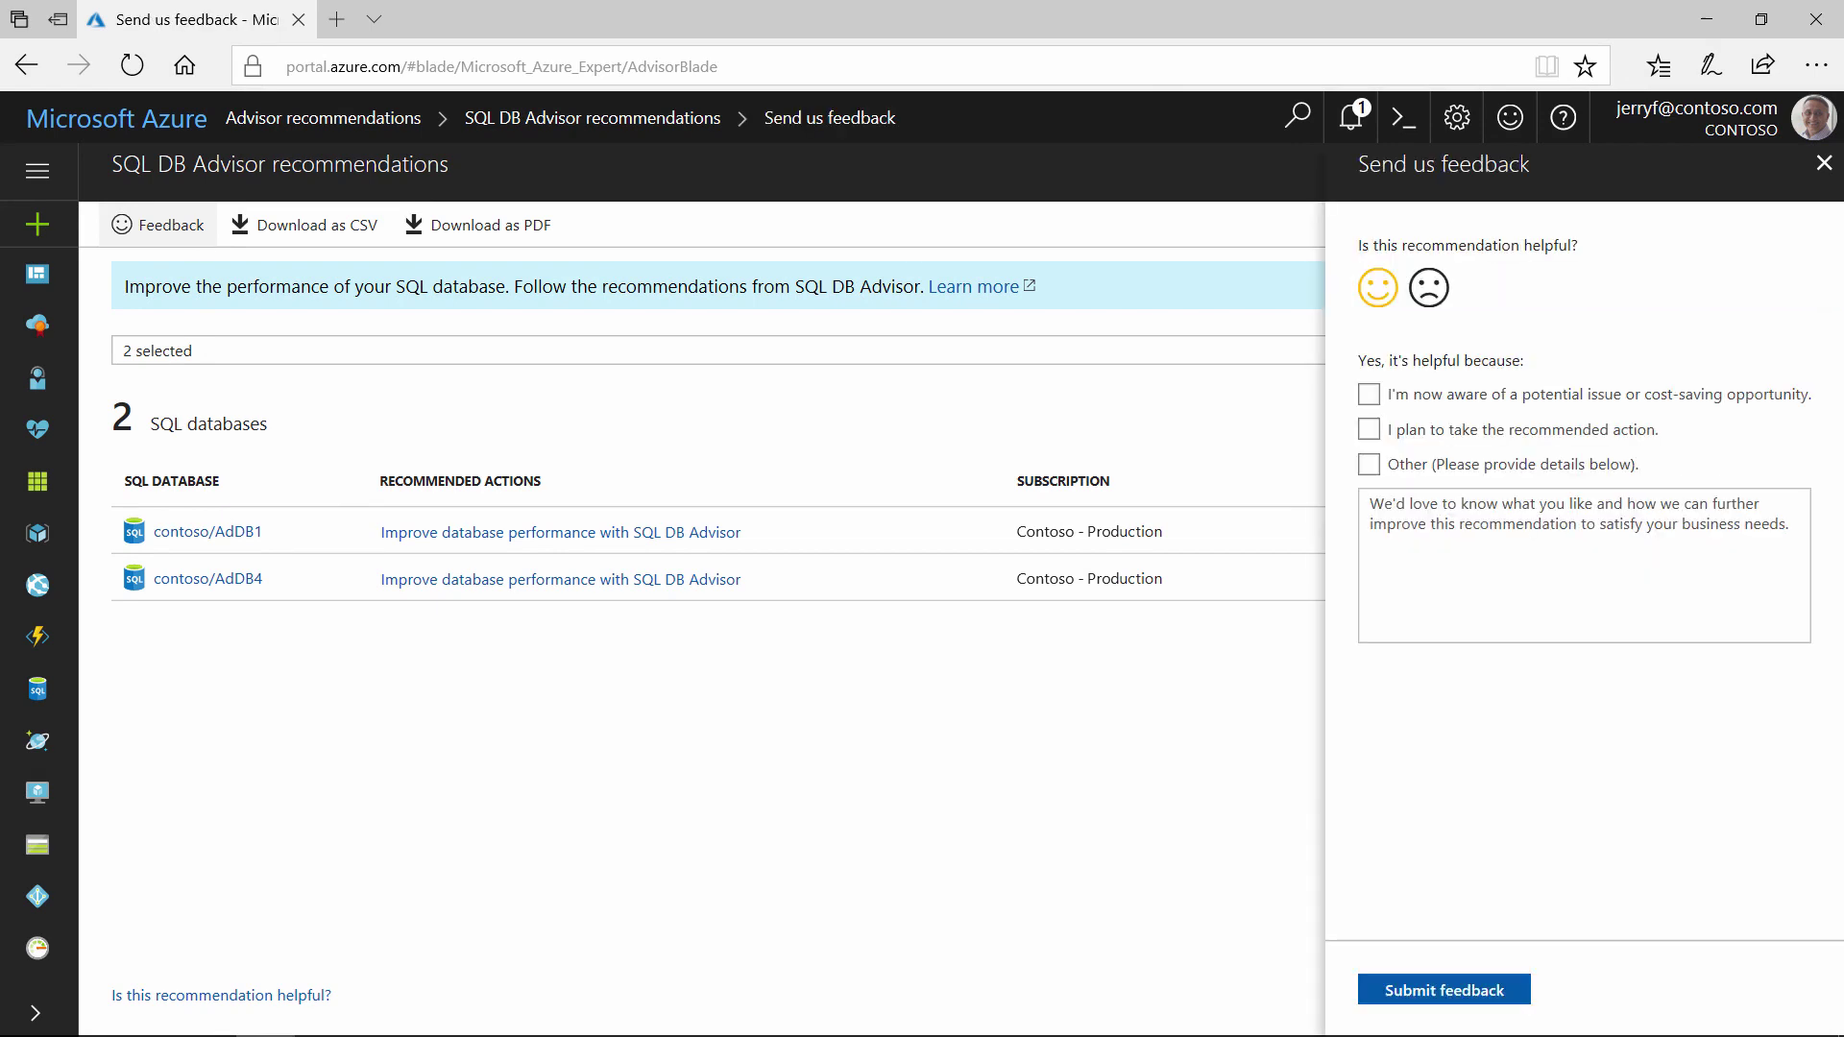